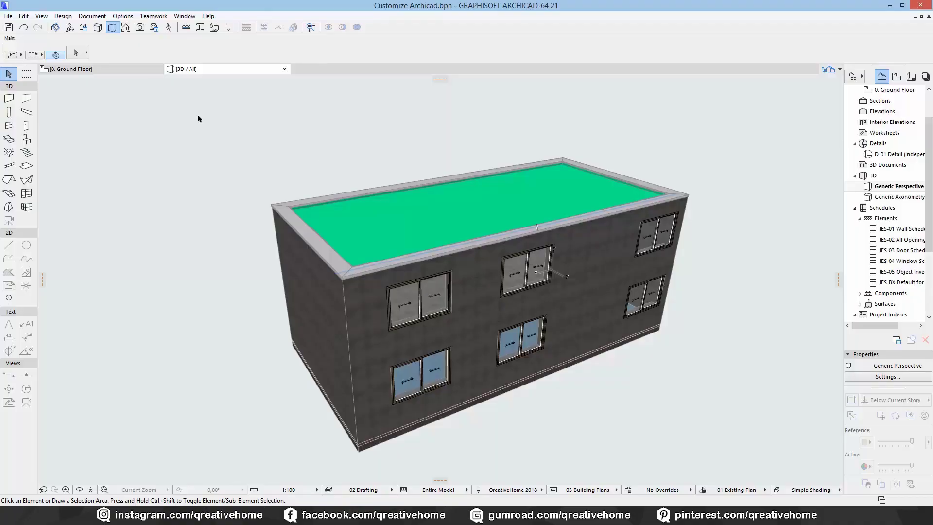
Open the Document menu to reach the layer commands.
{"action": "left_click", "coordinate": [92, 16]}
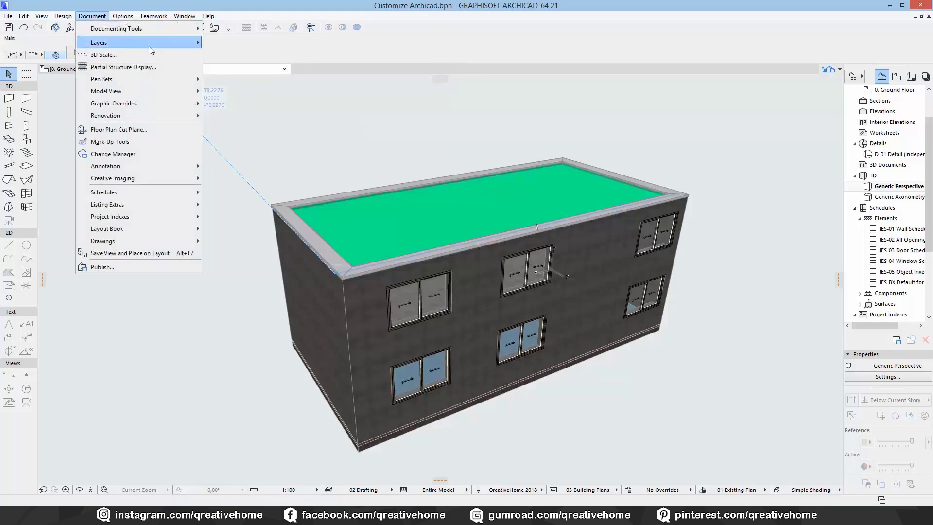
Open Layer Settings (Model Views) from Document > Layers, close it, reopen it, and close it again.
{"action": "mouse_move", "coordinate": [150, 47]}
{"action": "left_click", "coordinate": [243, 43]}
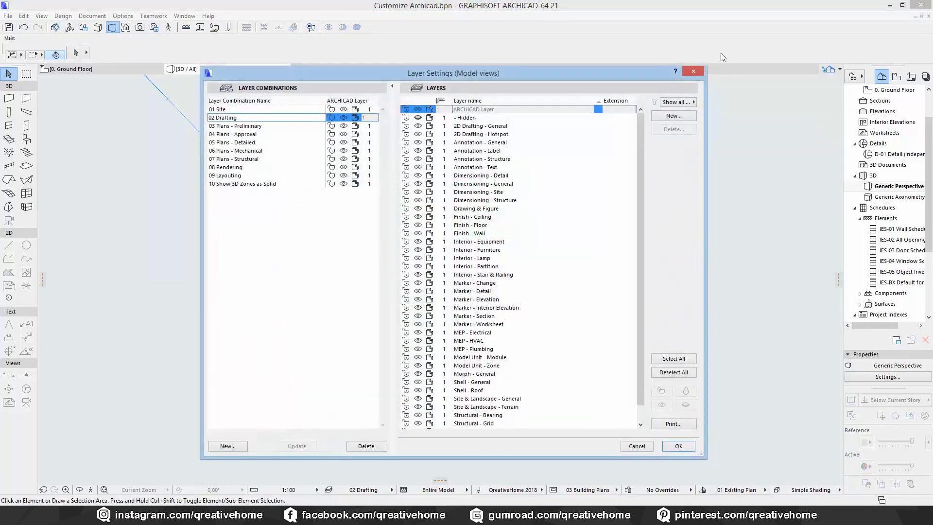
{"action": "left_click", "coordinate": [693, 72]}
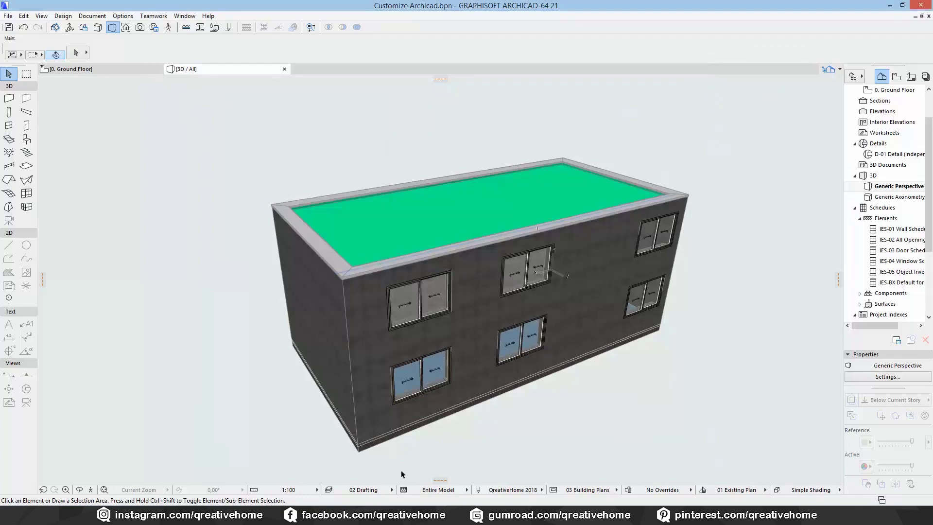
{"action": "left_click", "coordinate": [328, 489]}
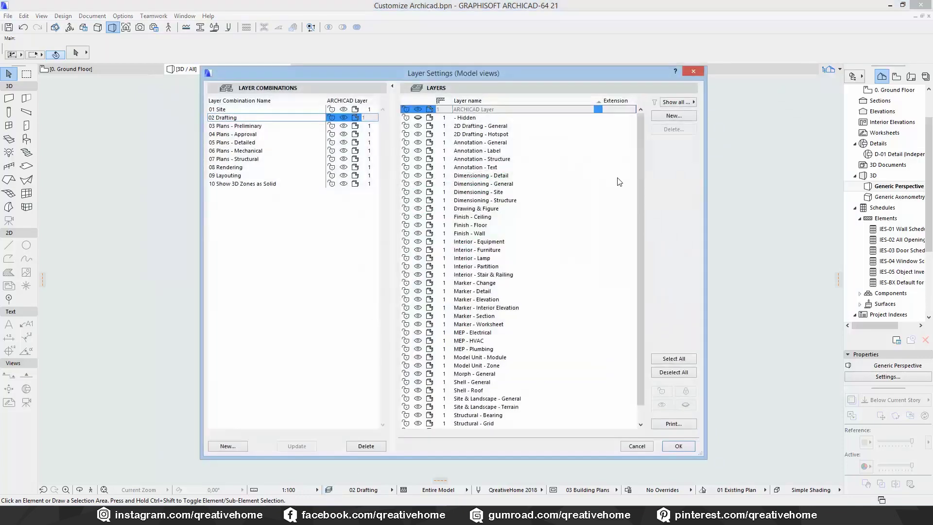
{"action": "left_click", "coordinate": [693, 72]}
Reopen Layer Settings with Ctrl+L, browse the layer list, and start a new layer.
{"action": "key", "text": "ctrl+l"}
{"action": "scroll", "coordinate": [579, 177], "scroll_direction": "down", "scroll_amount": 2}
{"action": "scroll", "coordinate": [582, 198], "scroll_direction": "up", "scroll_amount": 2}
{"action": "left_click", "coordinate": [672, 116]}
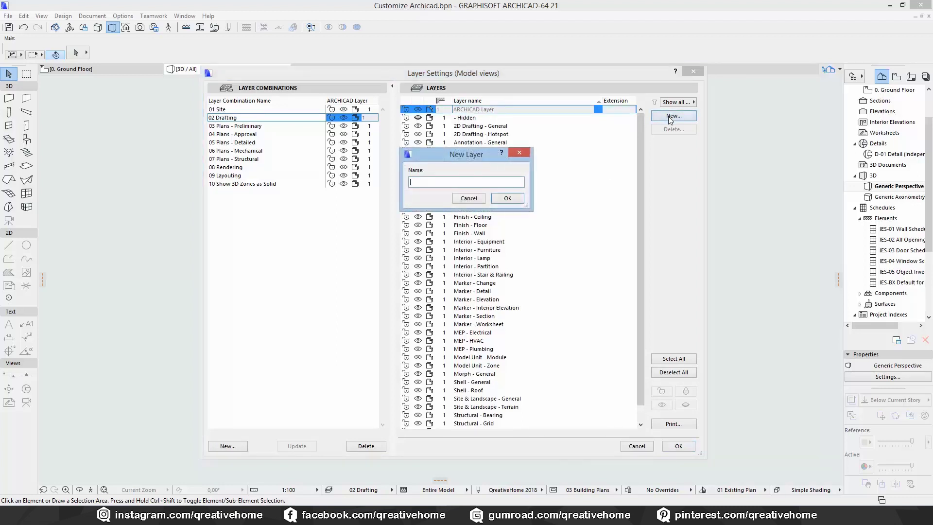
Create a new layer named QreativeHome and select it in the layer list.
{"action": "type", "text": "QreativeHome"}
{"action": "left_click", "coordinate": [511, 203]}
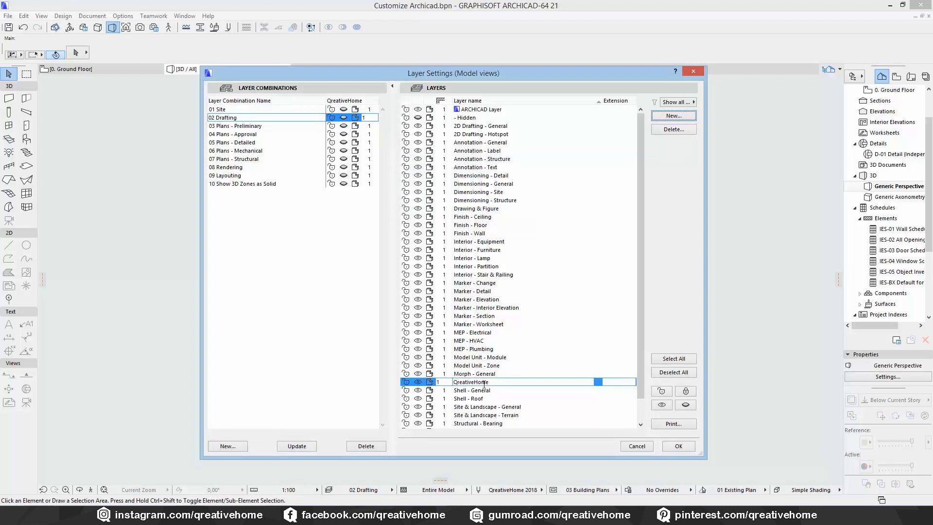
{"action": "left_click", "coordinate": [493, 357]}
{"action": "left_click", "coordinate": [478, 383]}
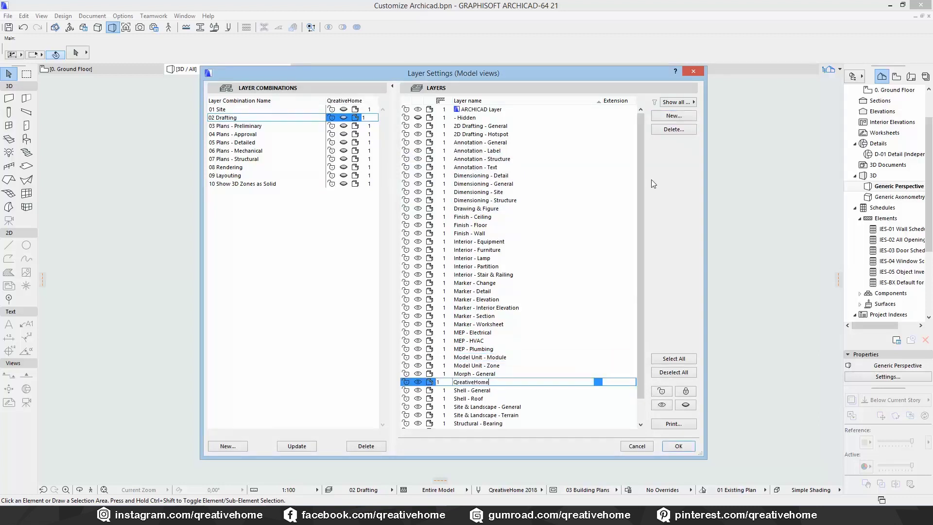
Delete QreativeHome along with its elements, then browse several other layers.
{"action": "left_click", "coordinate": [674, 129]}
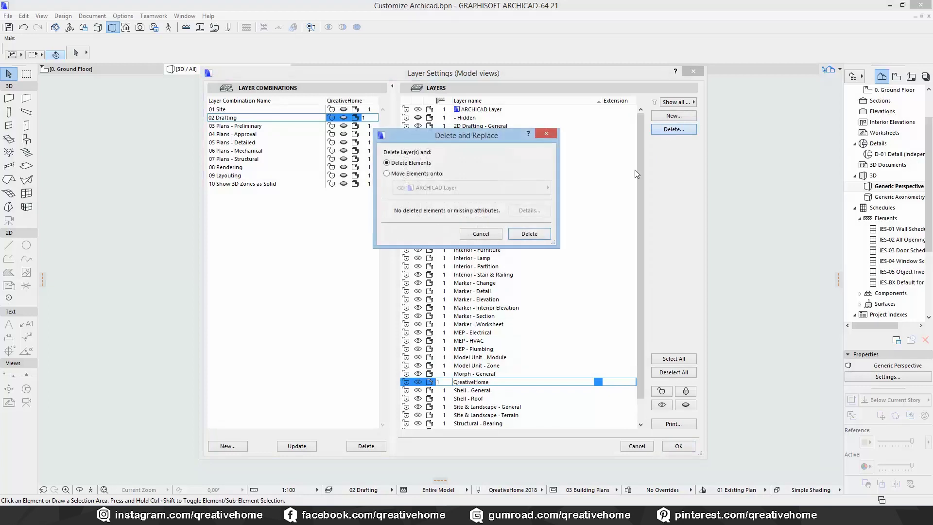
{"action": "left_click", "coordinate": [529, 233]}
{"action": "left_click", "coordinate": [506, 161]}
{"action": "left_click", "coordinate": [496, 241]}
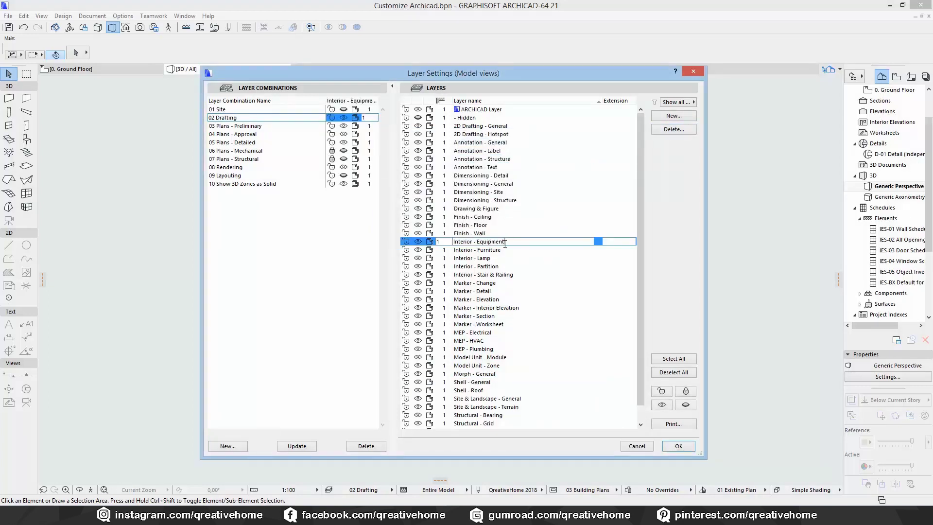
{"action": "left_click", "coordinate": [500, 299]}
{"action": "left_click", "coordinate": [487, 226], "text": "ctrl"}
{"action": "left_click", "coordinate": [487, 250], "text": "ctrl"}
{"action": "left_click", "coordinate": [484, 275], "text": "ctrl"}
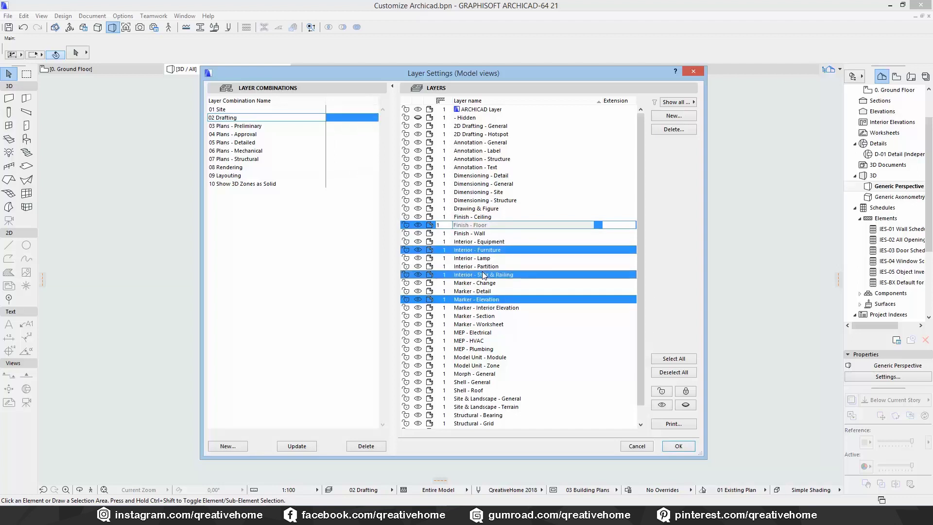
{"action": "left_click", "coordinate": [486, 200]}
{"action": "left_click", "coordinate": [488, 291], "text": "shift"}
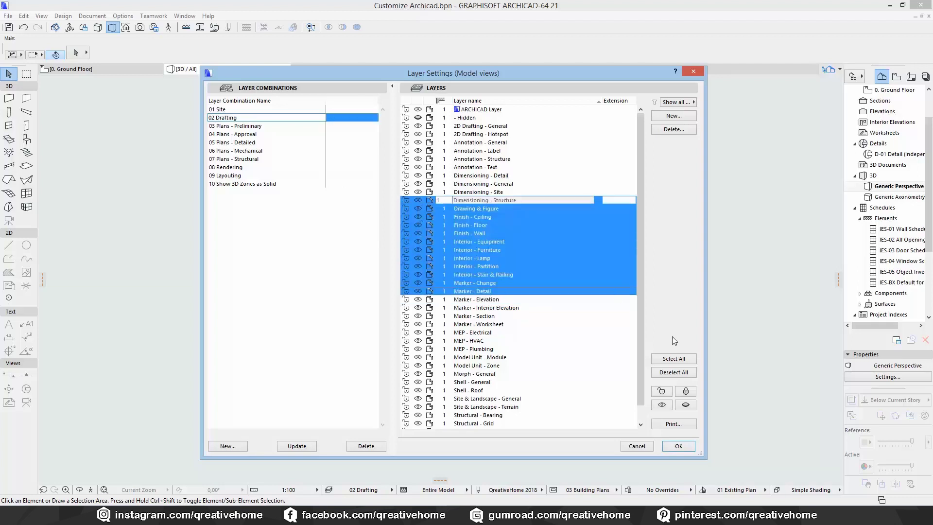
{"action": "left_click", "coordinate": [673, 373]}
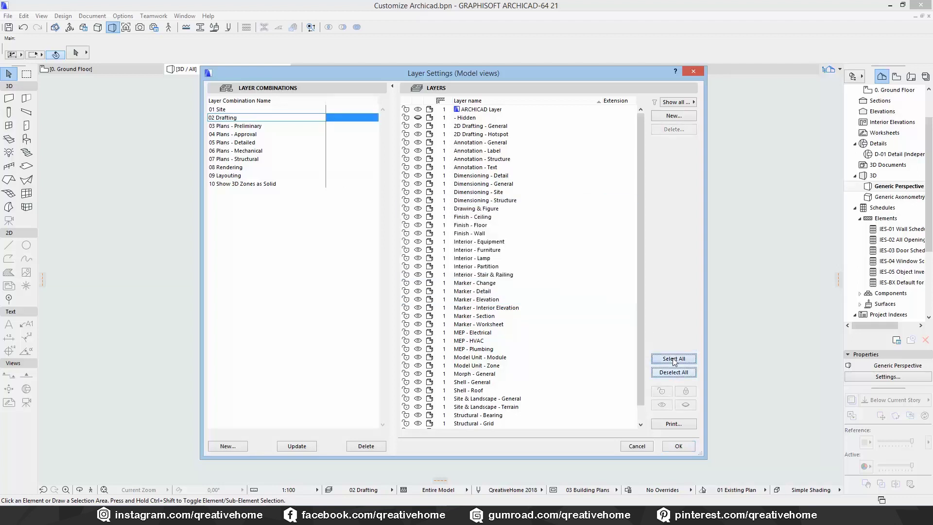
{"action": "left_click", "coordinate": [674, 359]}
{"action": "left_click", "coordinate": [673, 372]}
{"action": "left_click", "coordinate": [405, 178]}
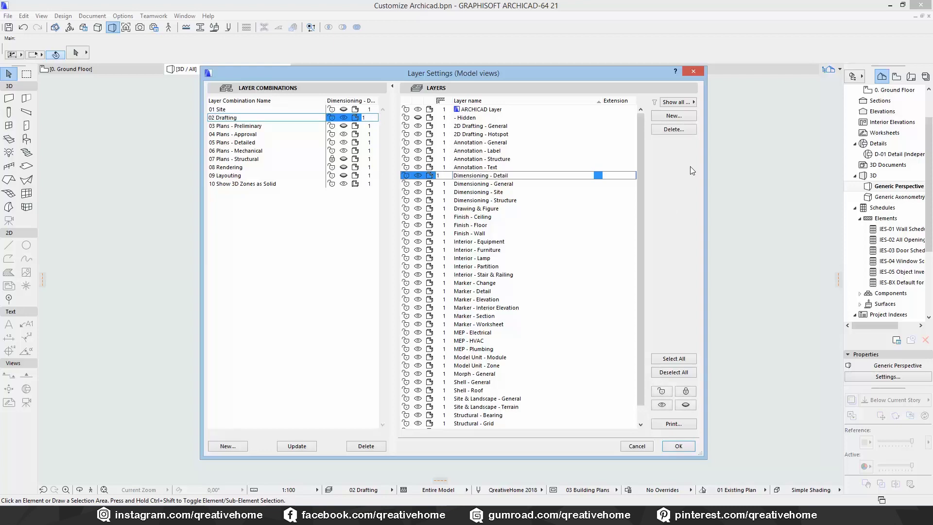
{"action": "left_click", "coordinate": [673, 449]}
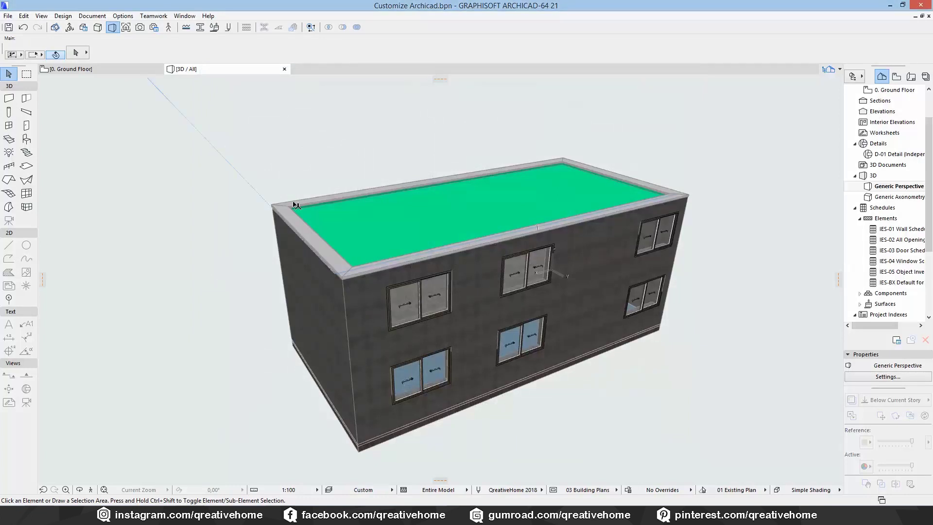
Lock the front wall's Structural - Bearing layer from its context menu.
{"action": "left_click", "coordinate": [374, 354]}
{"action": "right_click", "coordinate": [372, 344]}
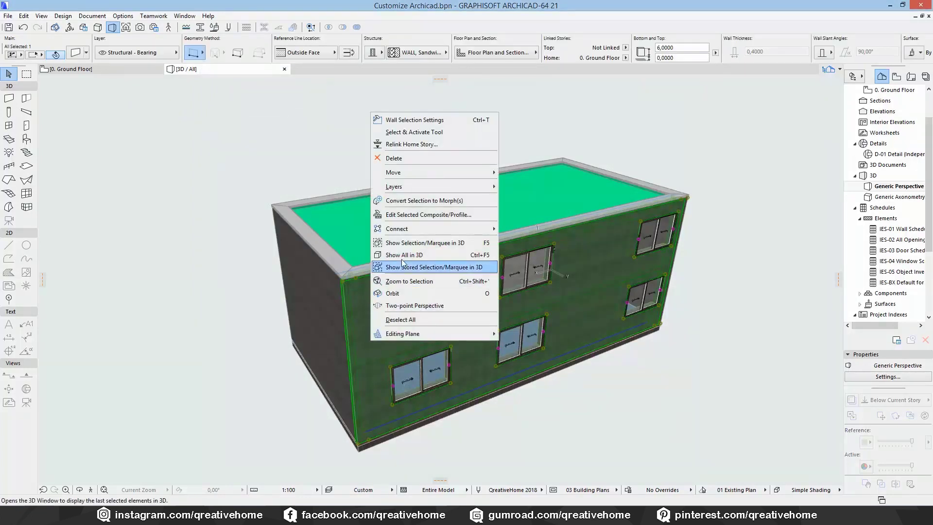
{"action": "mouse_move", "coordinate": [413, 187]}
{"action": "left_click", "coordinate": [521, 192]}
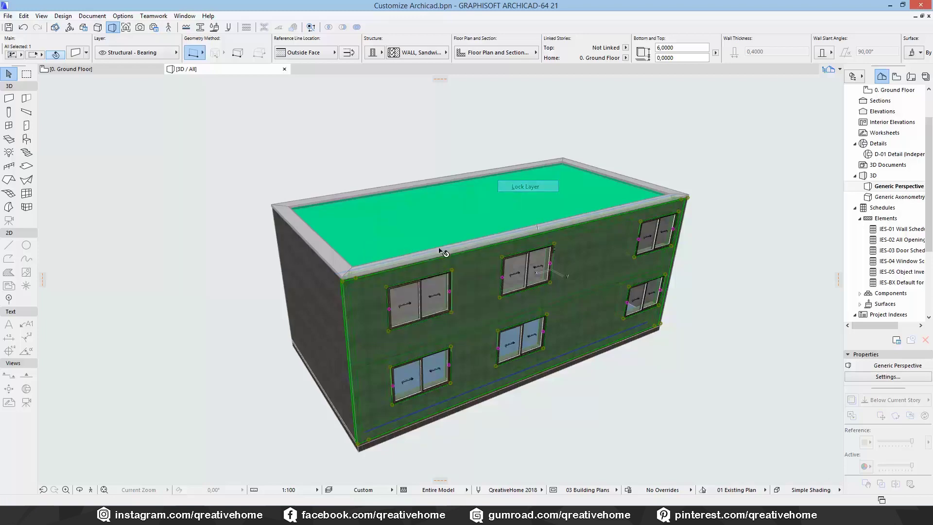
Unlock the front wall's layer again and deselect the wall.
{"action": "scroll", "coordinate": [334, 292], "scroll_direction": "up", "scroll_amount": 5}
{"action": "left_click", "coordinate": [355, 241]}
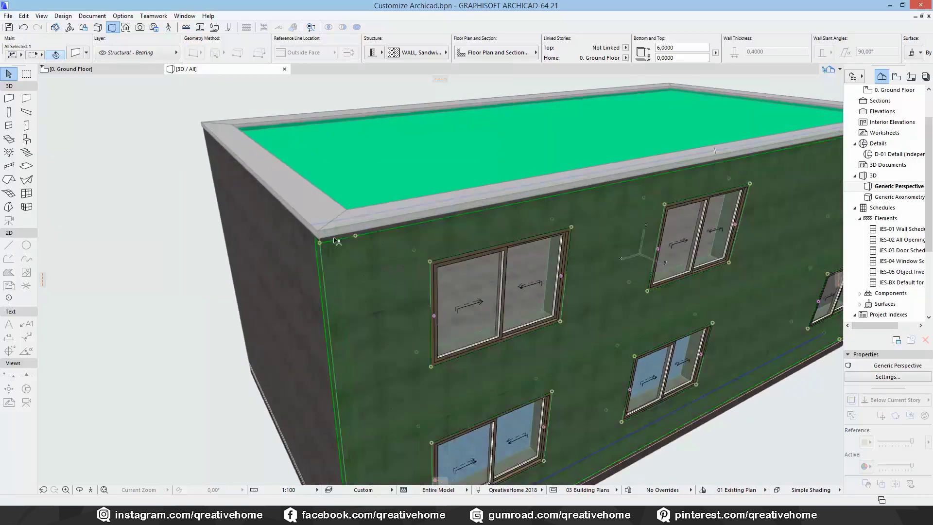
{"action": "right_click", "coordinate": [758, 310]}
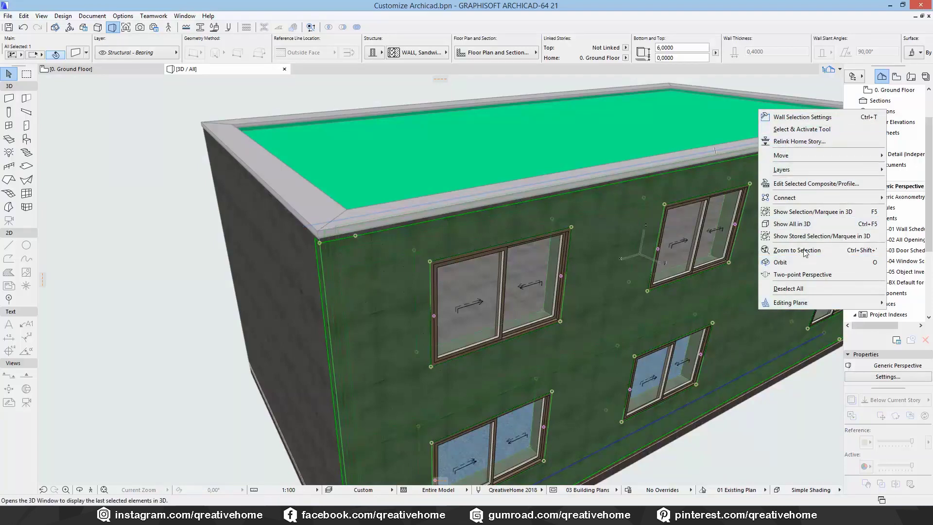
{"action": "mouse_move", "coordinate": [793, 177]}
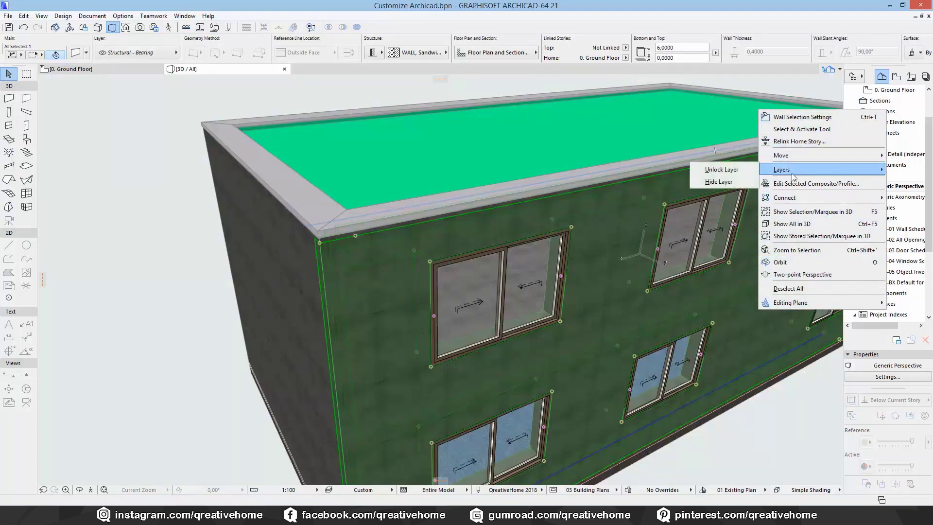
{"action": "left_click", "coordinate": [724, 165]}
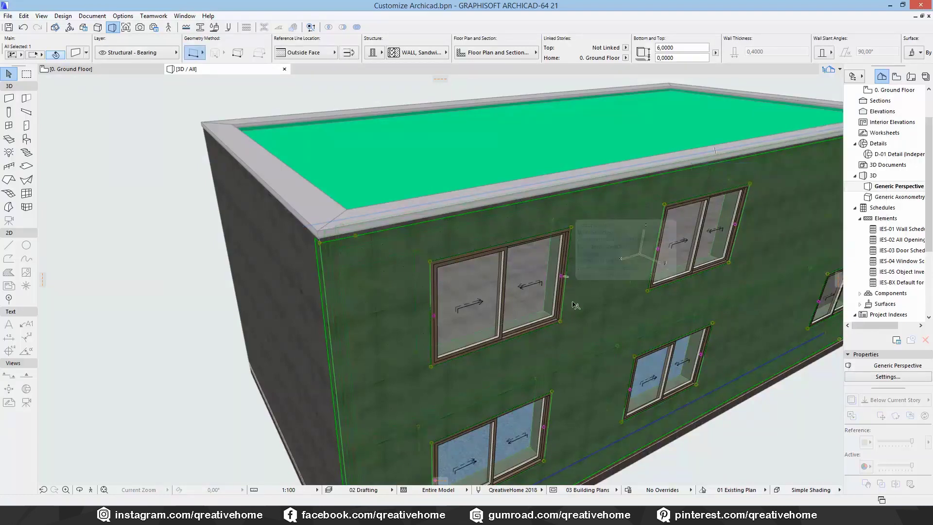
{"action": "key", "text": "Escape"}
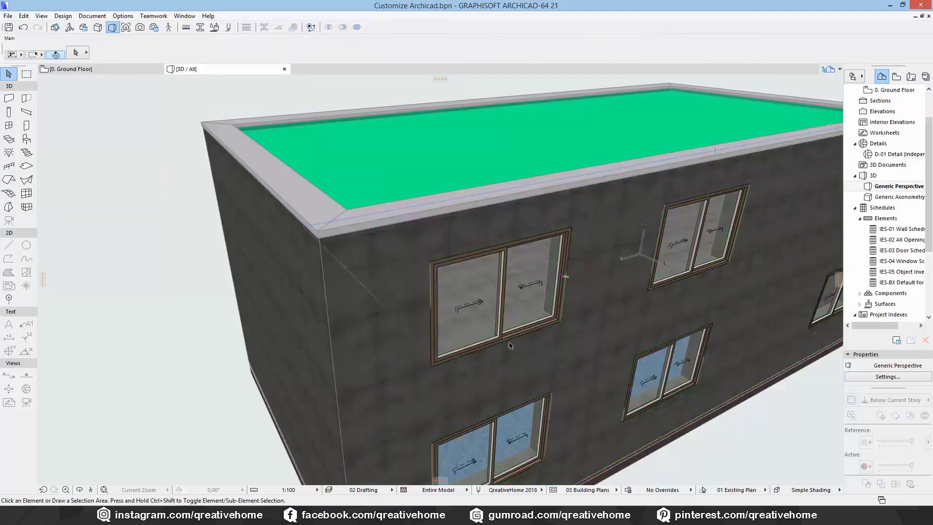
{"action": "scroll", "coordinate": [473, 374], "scroll_direction": "down", "scroll_amount": 5}
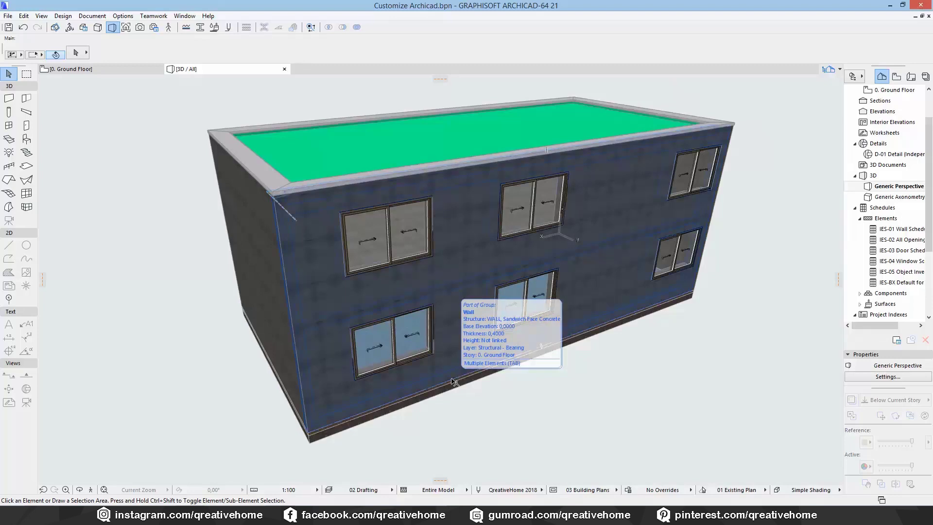
{"action": "key", "text": "ctrl+l"}
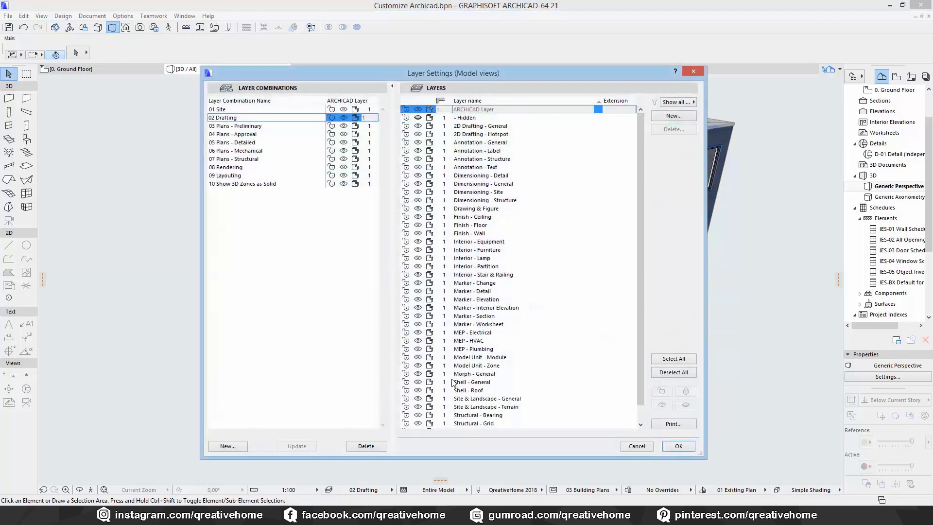
Hide all layers at once and apply, leaving the 3D view empty.
{"action": "scroll", "coordinate": [420, 266], "scroll_direction": "down", "scroll_amount": 2}
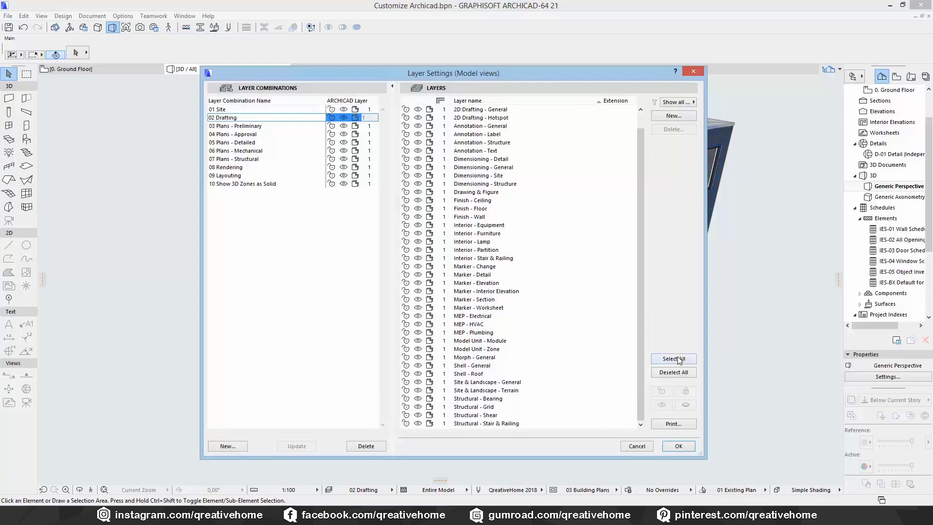
{"action": "left_click", "coordinate": [679, 360]}
{"action": "left_click", "coordinate": [685, 405]}
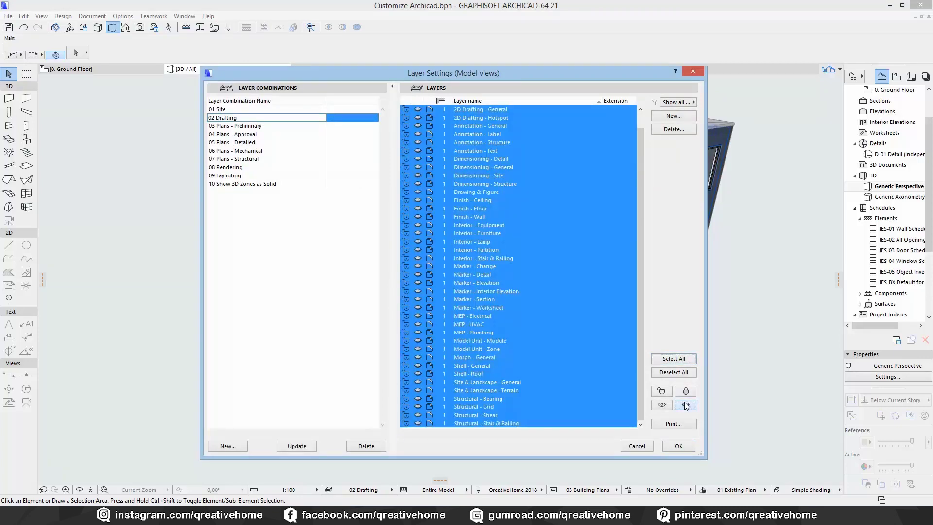
{"action": "left_click", "coordinate": [680, 445]}
{"action": "left_click_drag", "start_coordinate": [678, 444], "coordinate": [511, 225]}
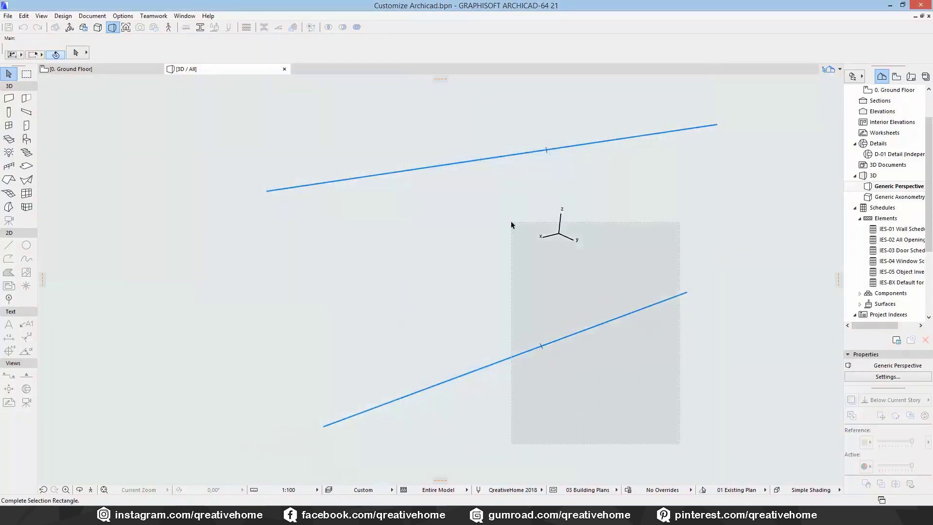
{"action": "left_click", "coordinate": [511, 225]}
Make every layer visible again and return to the full building in 3D.
{"action": "key", "text": "ctrl+l"}
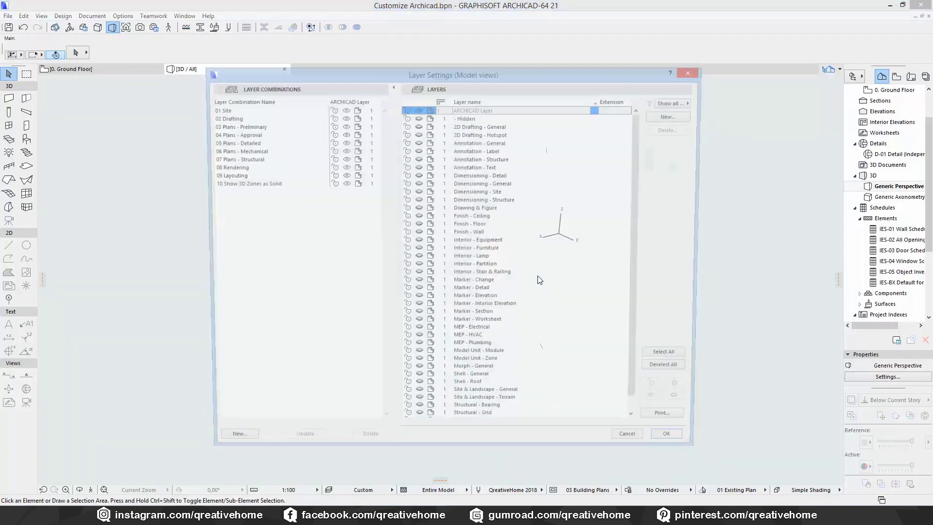
{"action": "left_click", "coordinate": [664, 359]}
{"action": "left_click", "coordinate": [661, 406]}
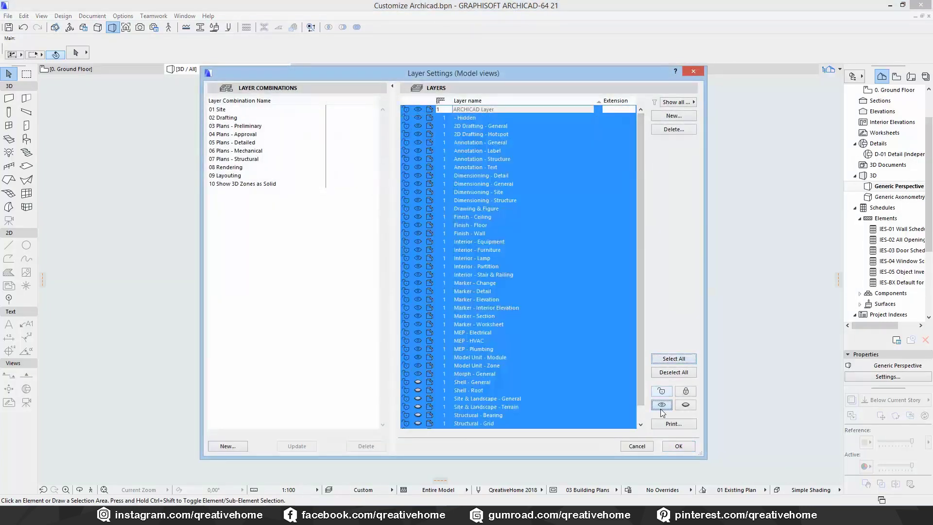
{"action": "left_click", "coordinate": [670, 447]}
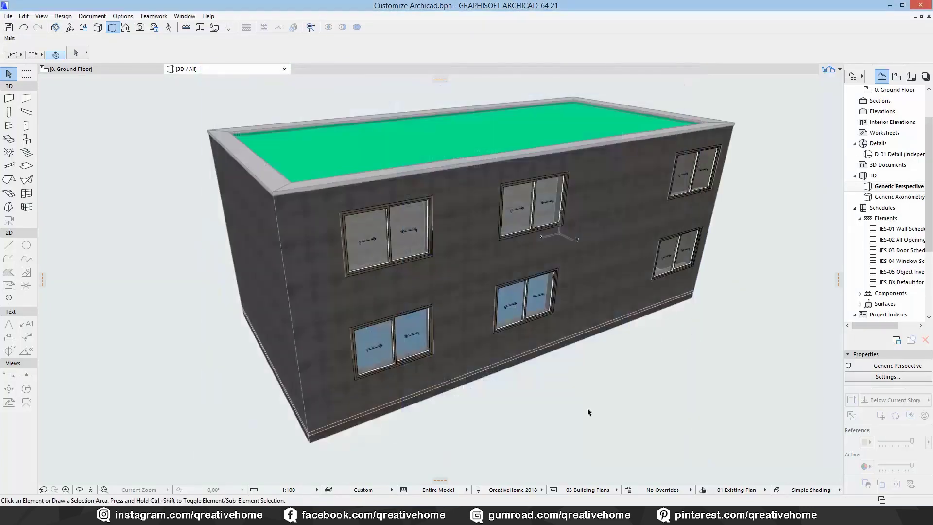
Hide the wall's layer from its context menu so only the benches remain.
{"action": "right_click", "coordinate": [460, 243]}
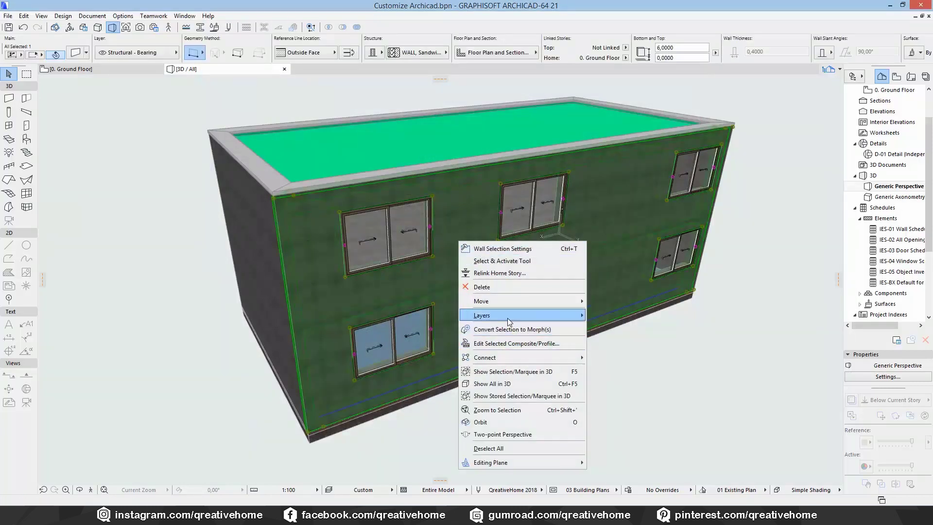
{"action": "mouse_move", "coordinate": [509, 321]}
{"action": "left_click", "coordinate": [613, 328]}
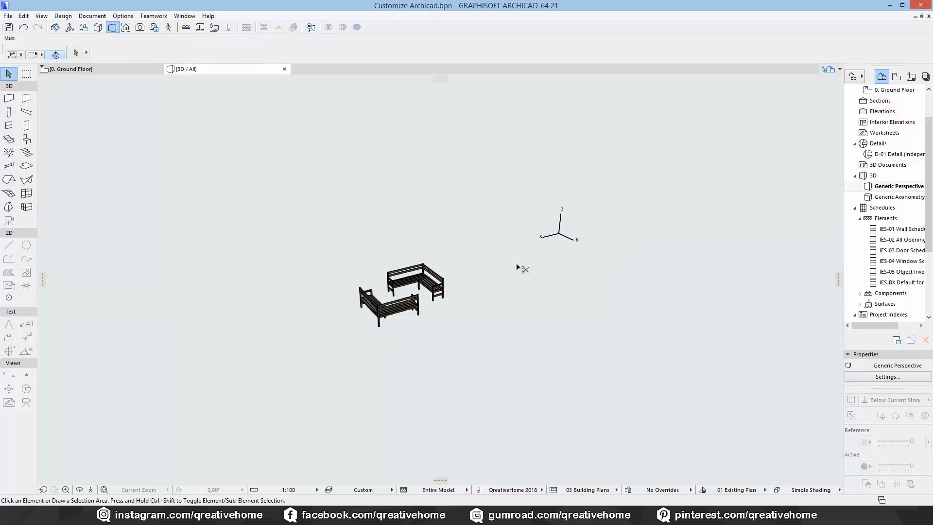
Select the Structural - Bearing layer in Layer Settings and apply.
{"action": "key", "text": "ctrl+l"}
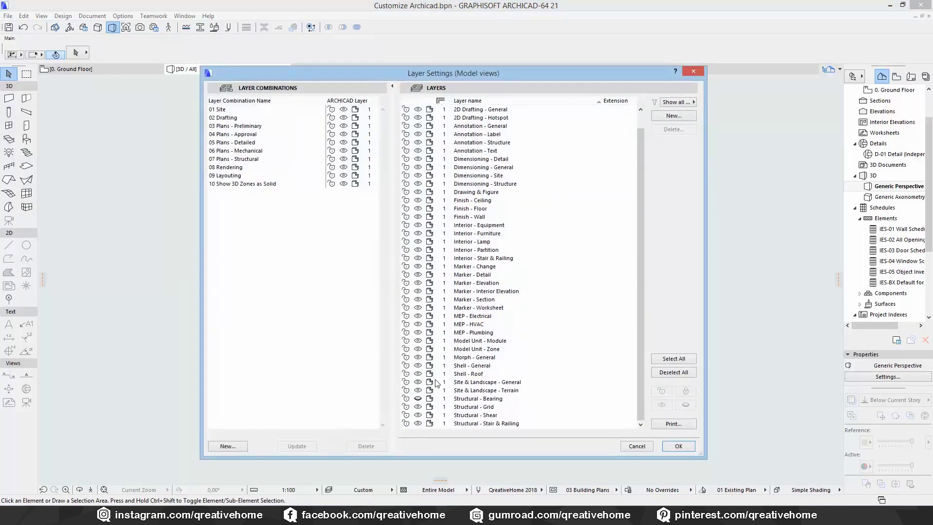
{"action": "left_click", "coordinate": [418, 398]}
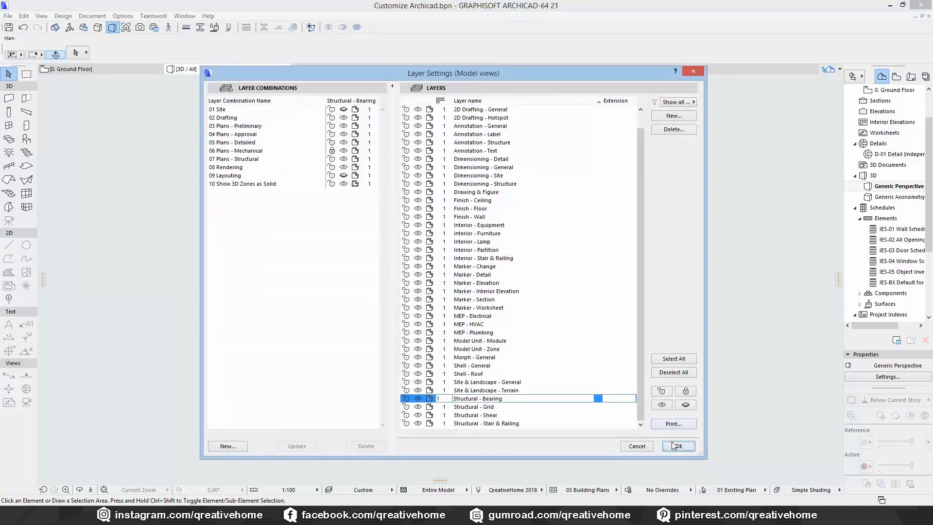
{"action": "left_click", "coordinate": [671, 445]}
{"action": "key", "text": "ctrl+l"}
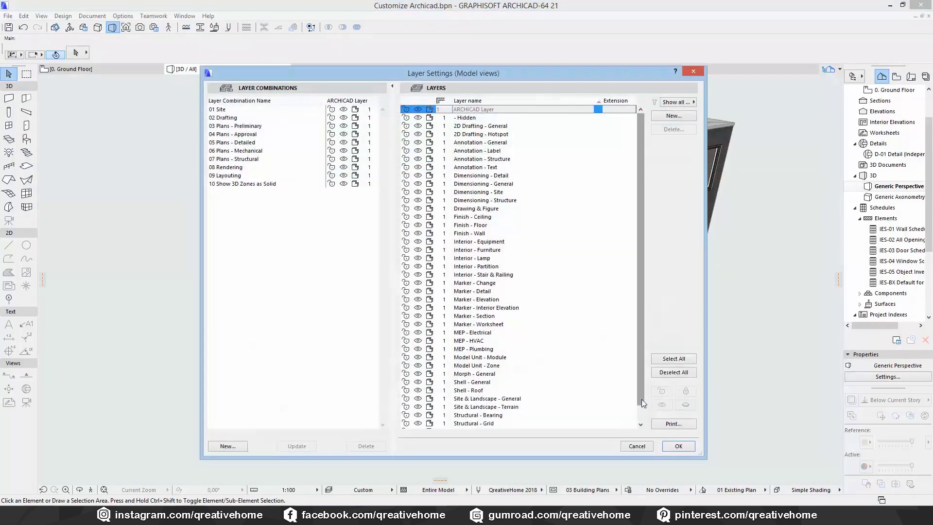
Hide, lock and unlock all layers at once, then cancel printing the layer list.
{"action": "left_click", "coordinate": [678, 361]}
{"action": "left_click", "coordinate": [686, 406]}
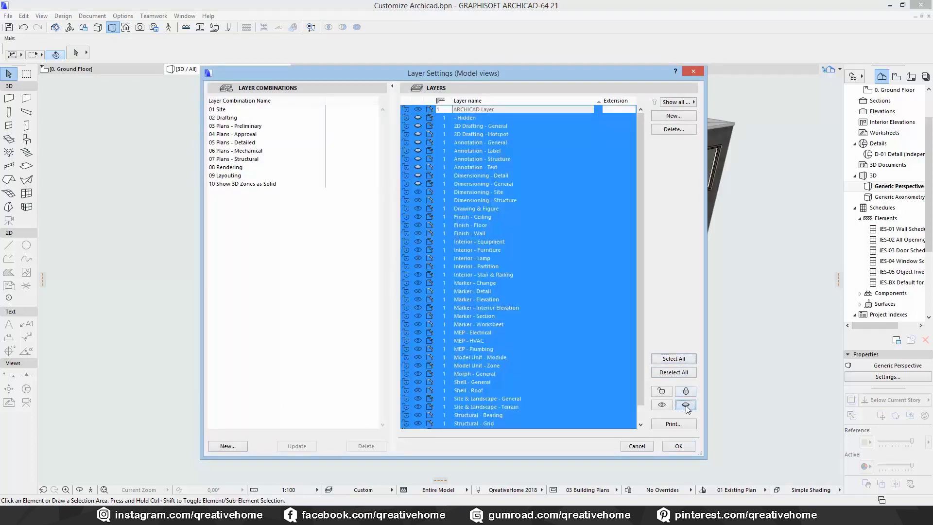
{"action": "left_click", "coordinate": [685, 393]}
{"action": "left_click", "coordinate": [661, 391]}
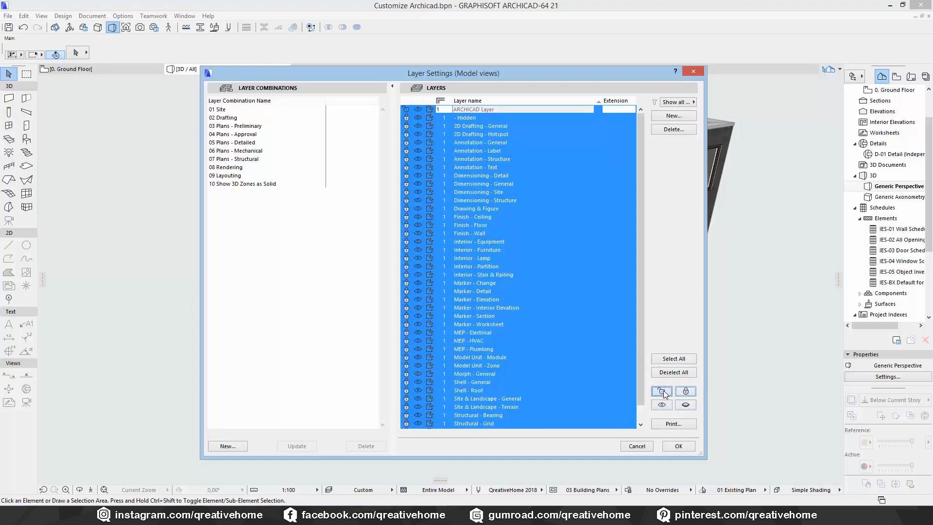
{"action": "left_click", "coordinate": [672, 425]}
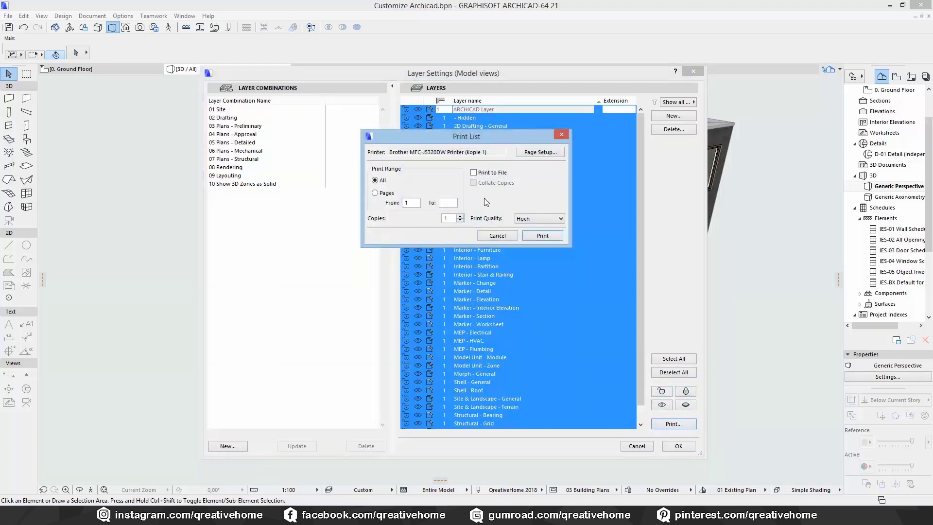
{"action": "left_click", "coordinate": [501, 237]}
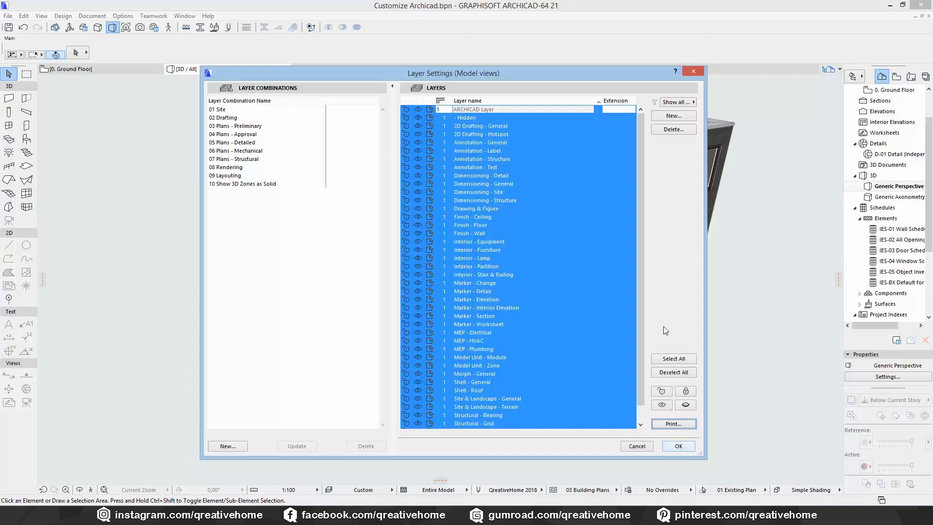
Clear the selection and pick the 2D Drafting - General and Structural - Bearing layers.
{"action": "left_click", "coordinate": [673, 373]}
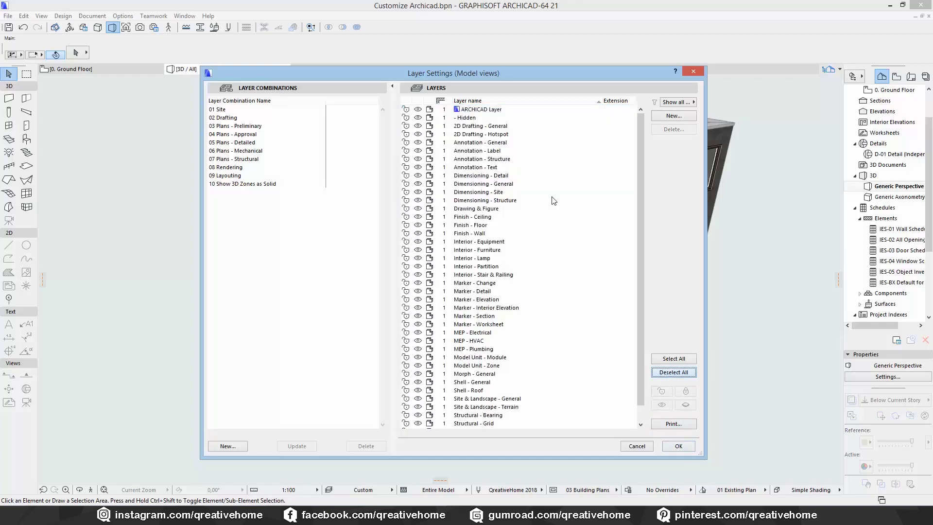
{"action": "left_click", "coordinate": [432, 126]}
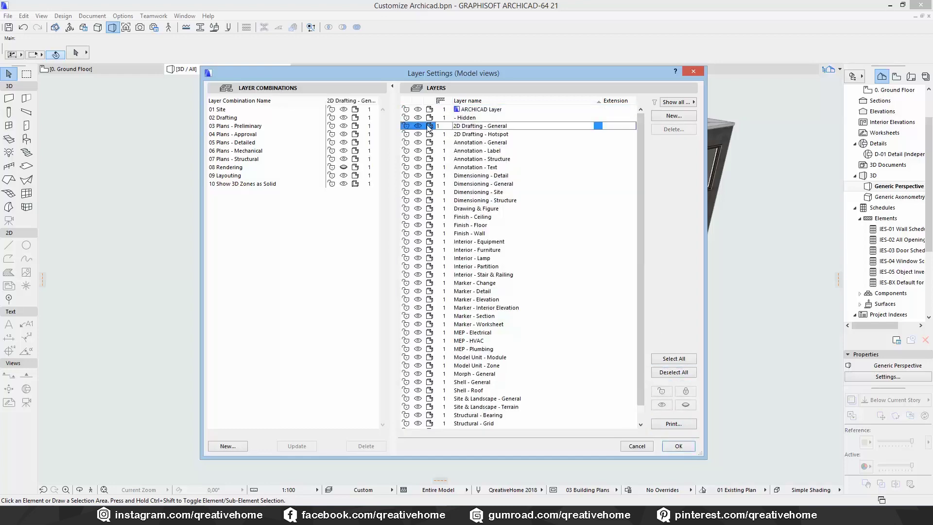
{"action": "scroll", "coordinate": [432, 201], "scroll_direction": "down", "scroll_amount": 2}
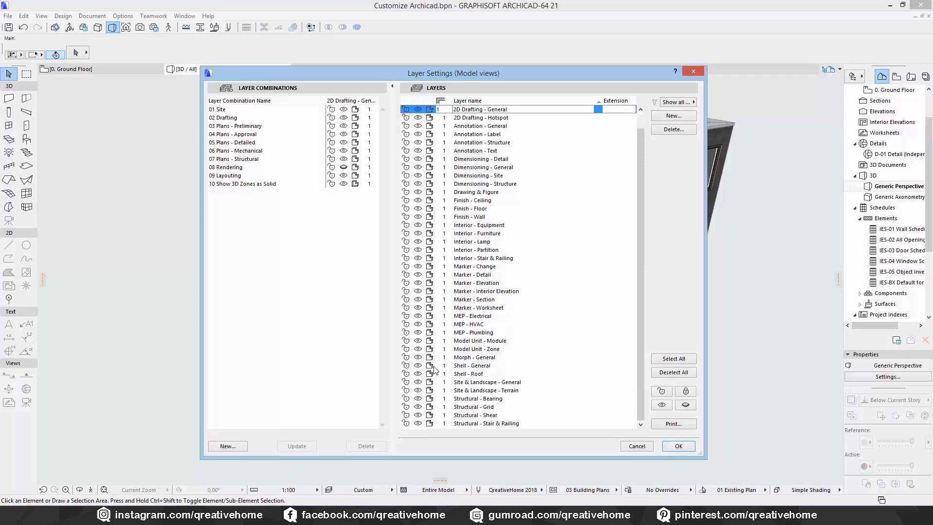
{"action": "left_click", "coordinate": [432, 399]}
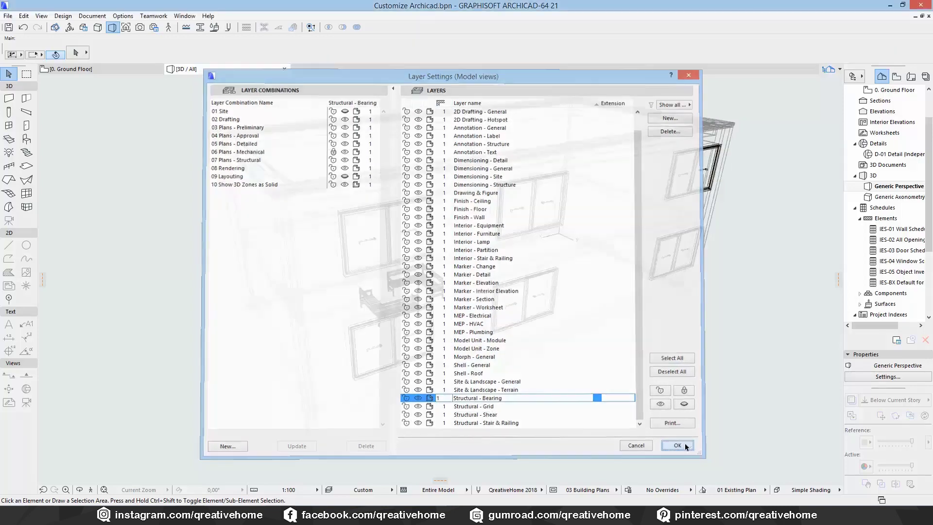
Apply the layer settings and orbit the see-through building to inspect its facade.
{"action": "left_click", "coordinate": [678, 446]}
{"action": "scroll", "coordinate": [590, 389], "scroll_direction": "up", "scroll_amount": 10}
{"action": "scroll", "coordinate": [584, 258], "scroll_direction": "down", "scroll_amount": 10}
{"action": "middle_click_drag", "start_coordinate": [584, 258], "coordinate": [475, 365], "text": "shift"}
{"action": "scroll", "coordinate": [384, 323], "scroll_direction": "down", "scroll_amount": 3}
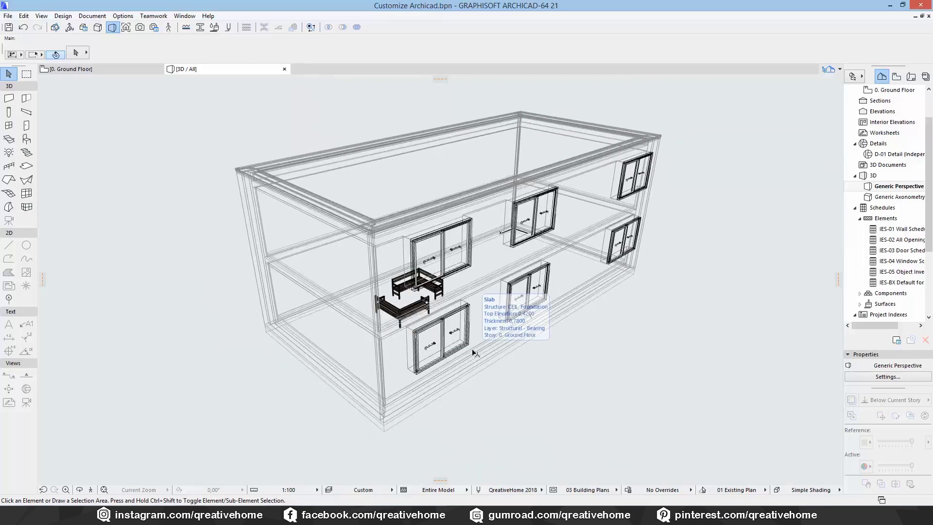
Select all layers and apply so the building displays as a solid model.
{"action": "key", "text": "ctrl+l"}
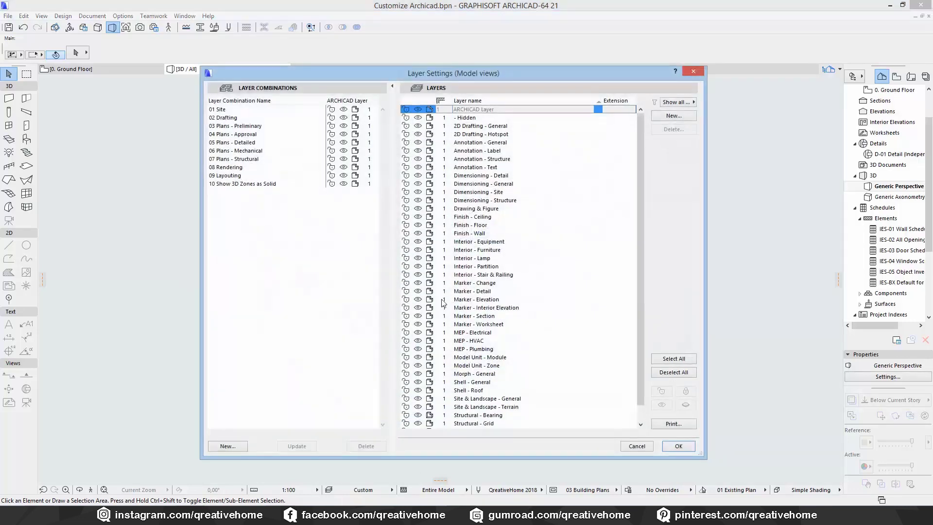
{"action": "left_click", "coordinate": [675, 359]}
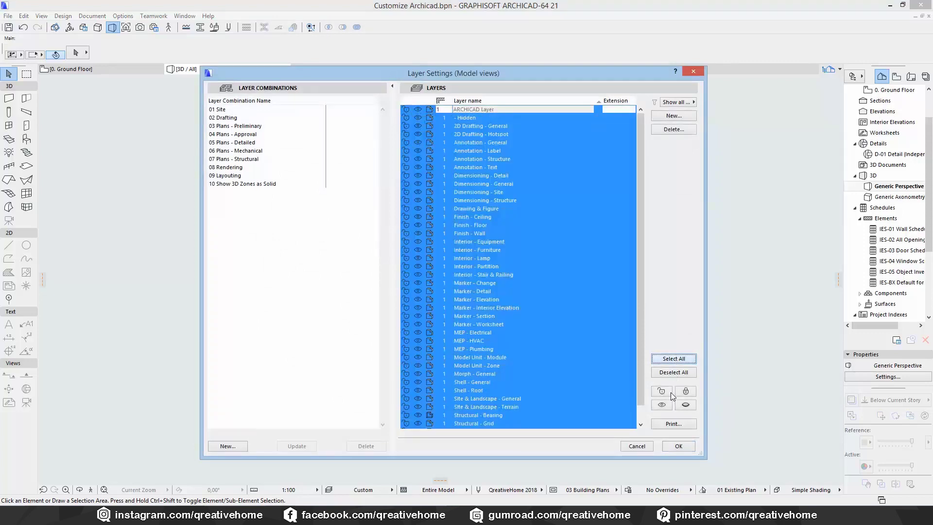
{"action": "scroll", "coordinate": [532, 413], "scroll_direction": "down", "scroll_amount": 2}
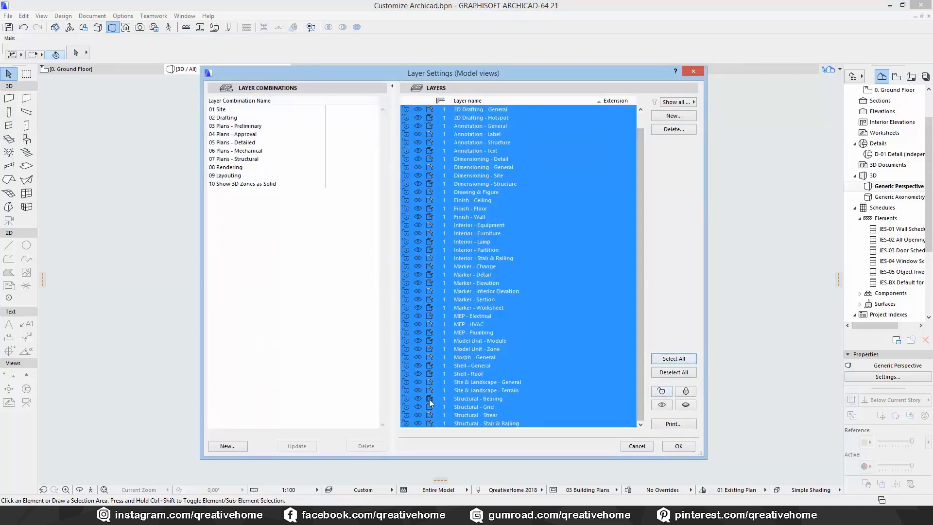
{"action": "left_click", "coordinate": [671, 448]}
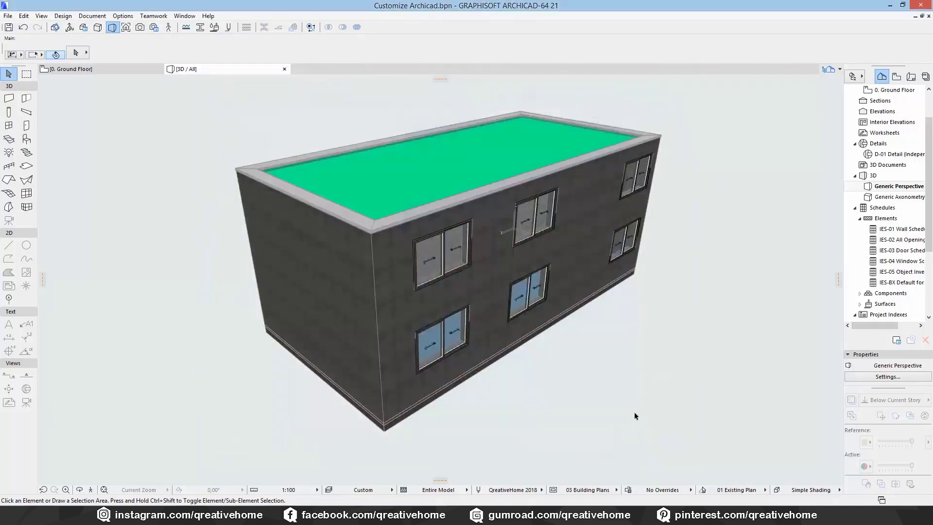
{"action": "key", "text": "ctrl+l"}
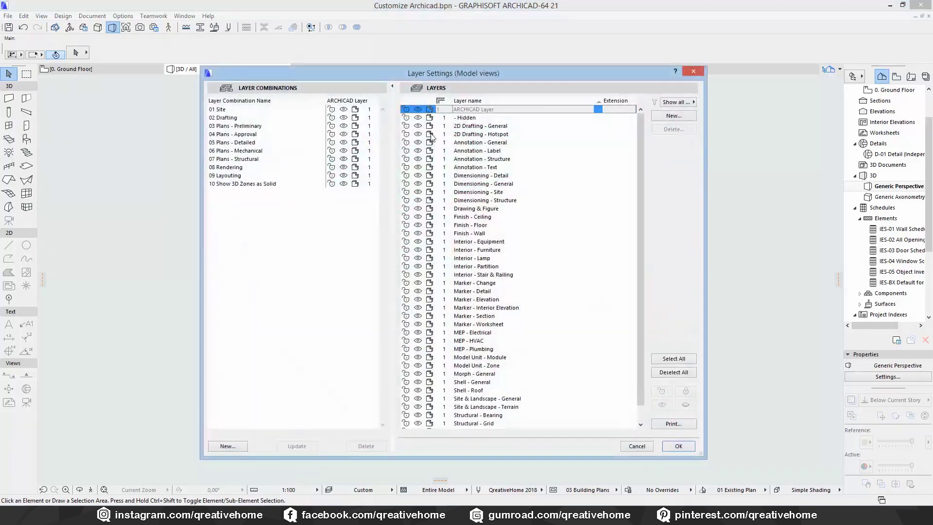
Give Marker - Detail intersection number 155 and Marker - Interior Elevation 245.
{"action": "left_click", "coordinate": [446, 292]}
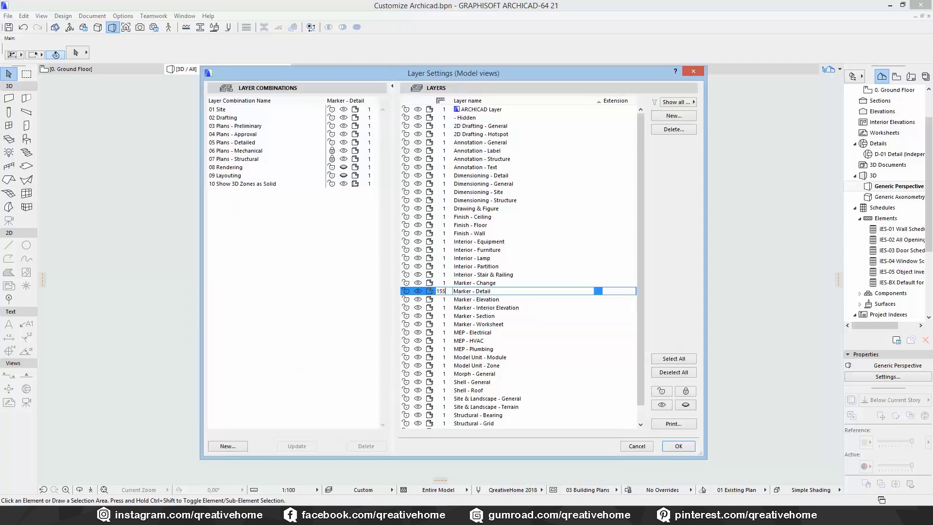
{"action": "left_click", "coordinate": [498, 308]}
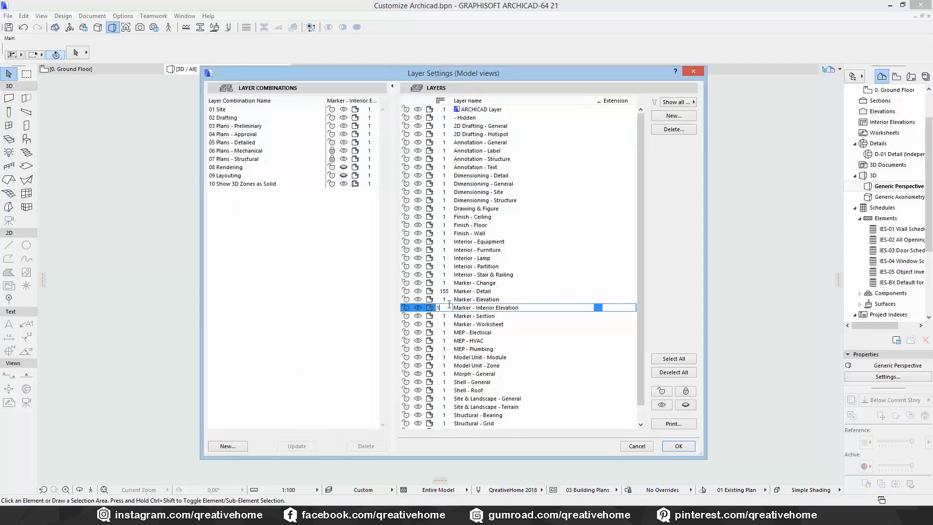
{"action": "type", "text": "245"}
{"action": "left_click", "coordinate": [555, 334]}
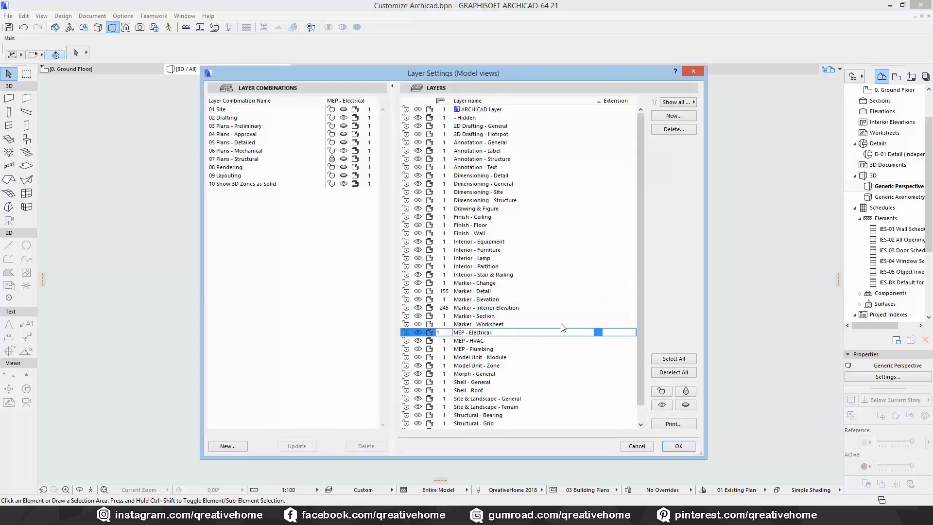
{"action": "left_click", "coordinate": [326, 288]}
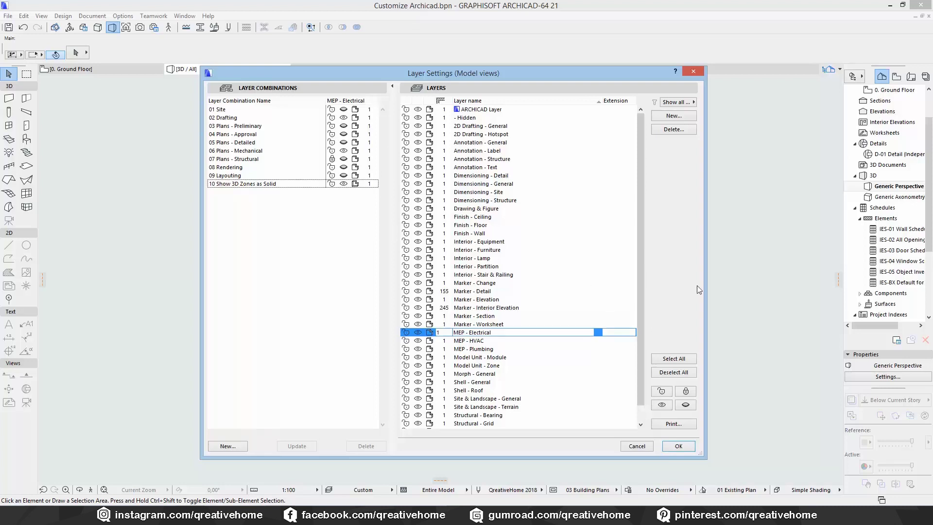
Reverse-sort the layers by extension, check the display filter, and apply the settings.
{"action": "left_click", "coordinate": [613, 103]}
{"action": "left_click", "coordinate": [613, 102]}
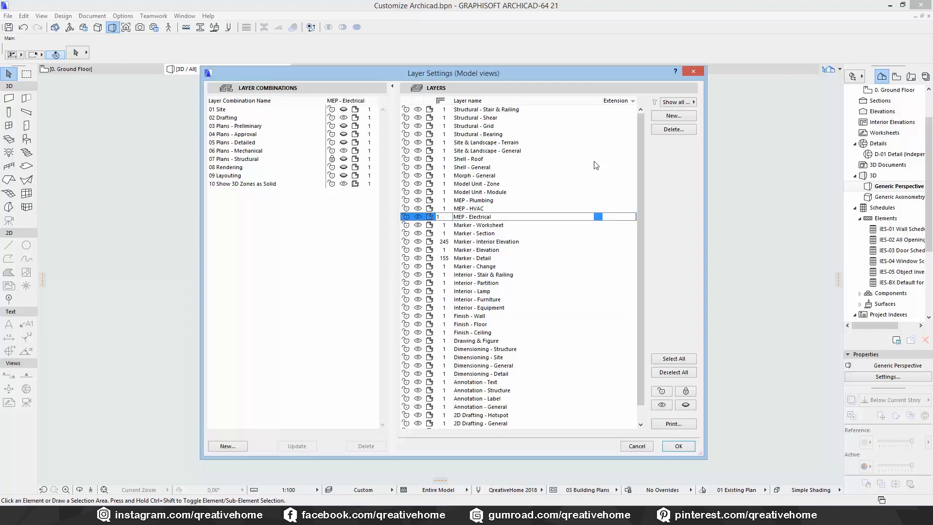
{"action": "left_click", "coordinate": [683, 103]}
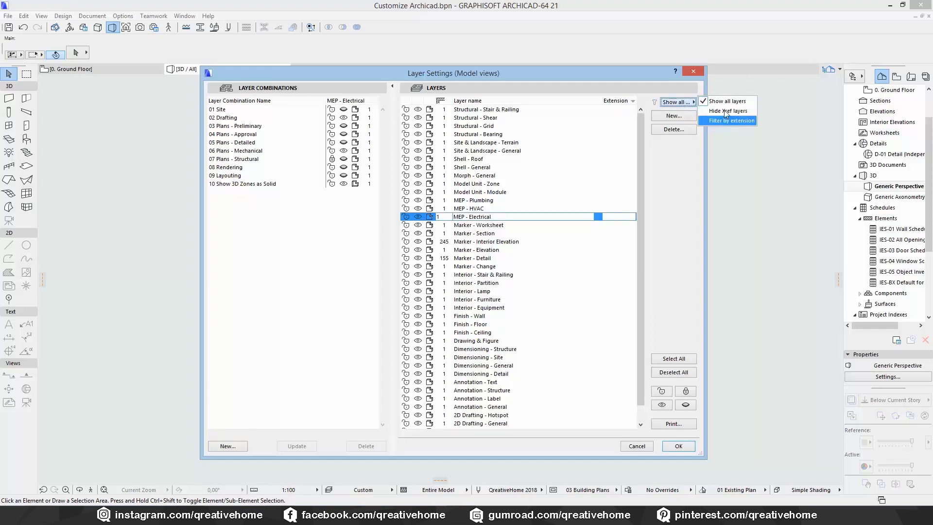
{"action": "left_click", "coordinate": [678, 178]}
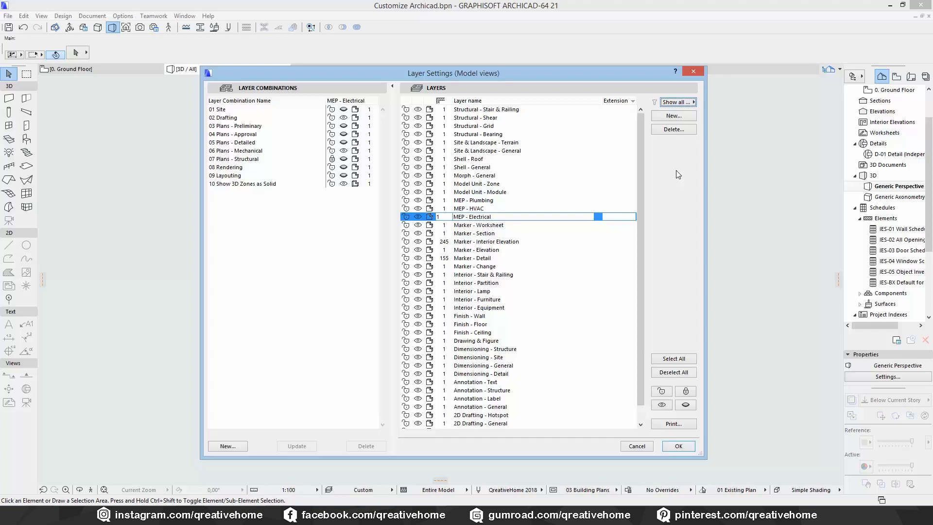
{"action": "left_click", "coordinate": [679, 446]}
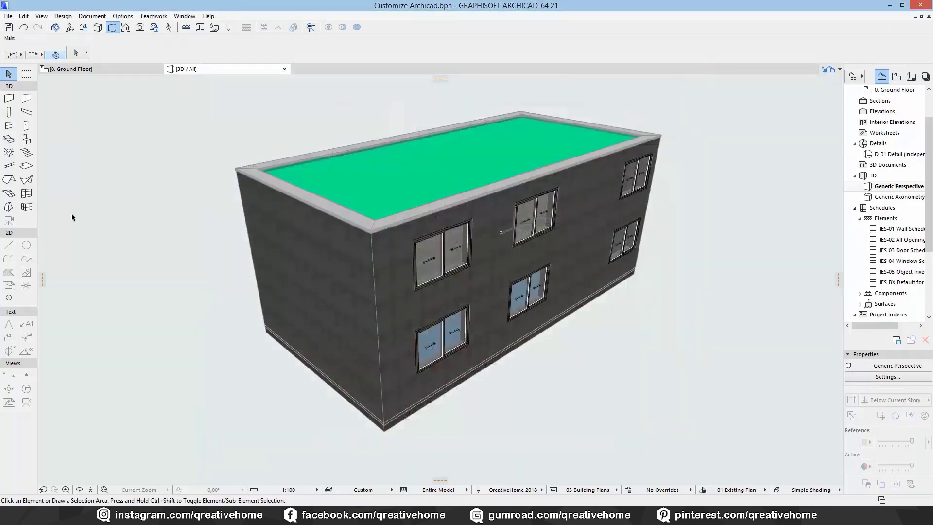
Open the Roof tool's default settings (Ctrl+T) and confirm its layer is Shell - Roof.
{"action": "left_click", "coordinate": [9, 181]}
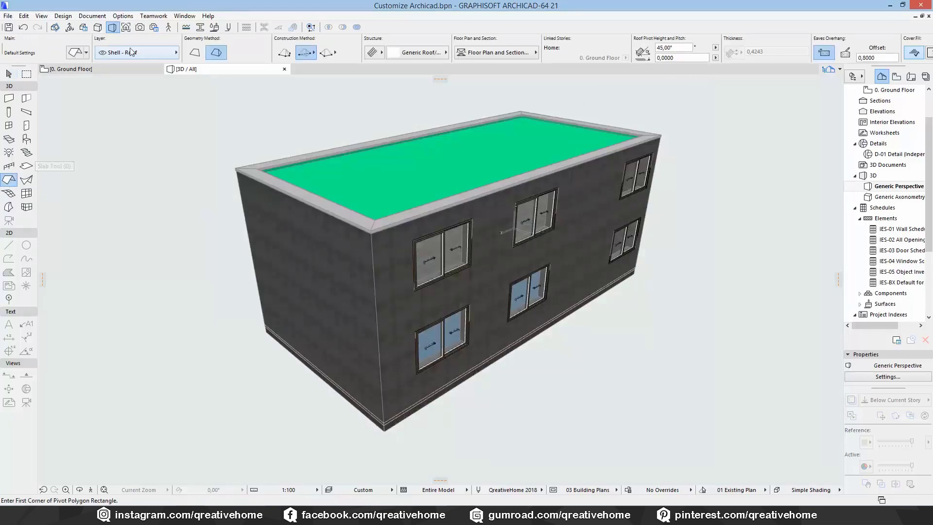
{"action": "key", "text": "ctrl+t"}
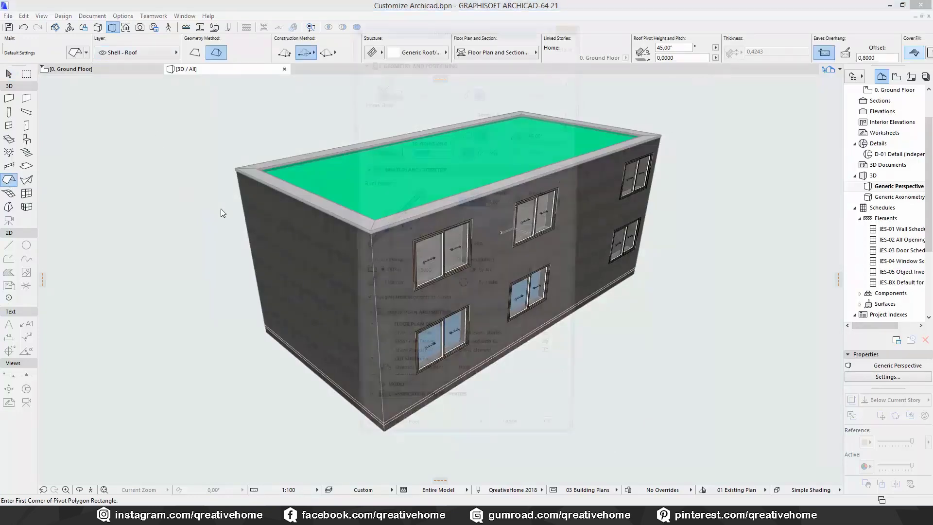
{"action": "left_click", "coordinate": [436, 450]}
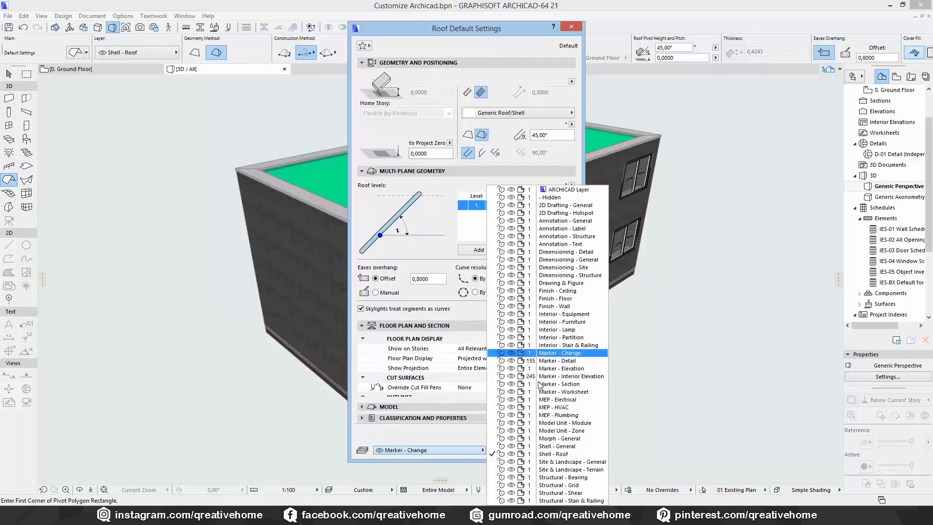
{"action": "left_click", "coordinate": [554, 453]}
{"action": "left_click", "coordinate": [556, 449]}
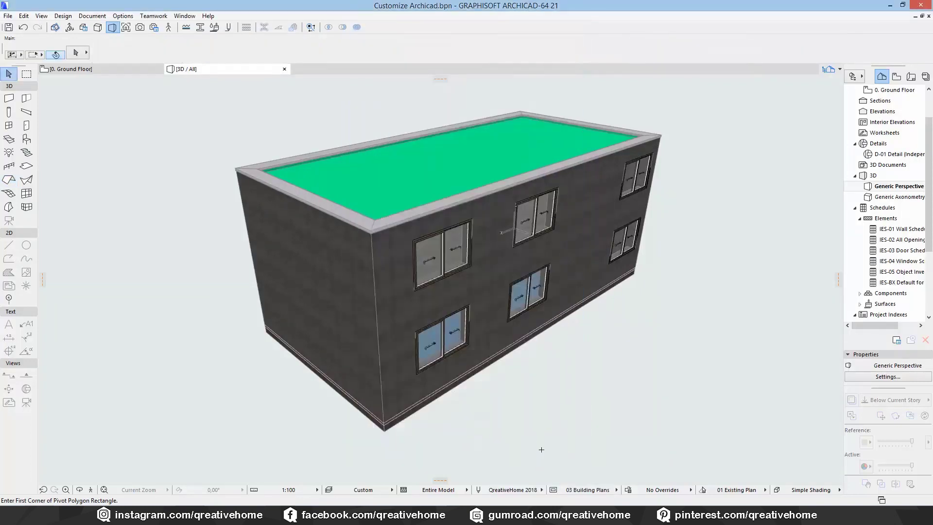
{"action": "key", "text": "ctrl+l"}
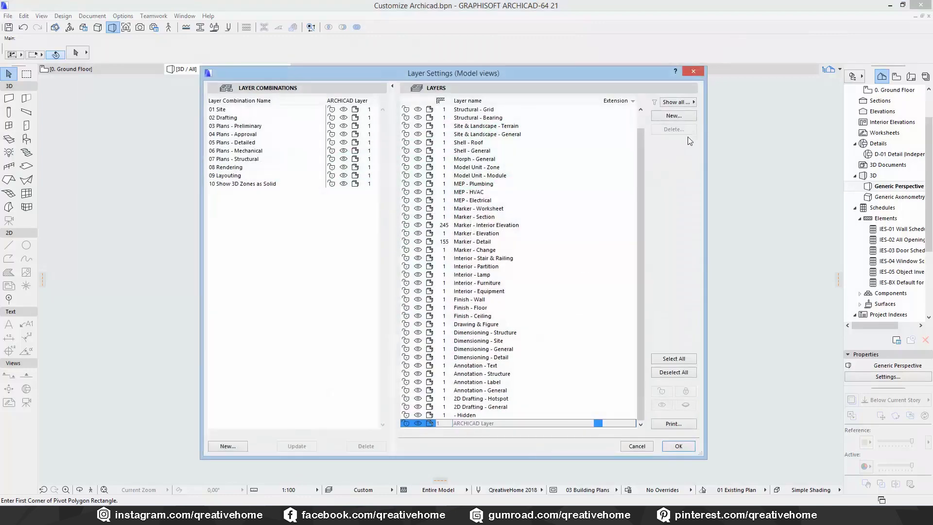
Delete all layers and their elements, leaving only the undeletable ARCHICAD Layer.
{"action": "left_click", "coordinate": [669, 362]}
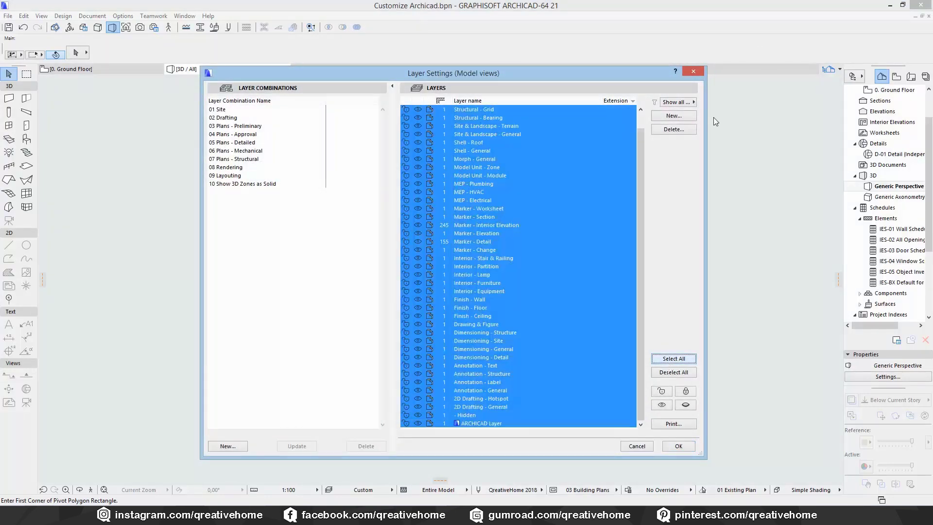
{"action": "left_click", "coordinate": [675, 130]}
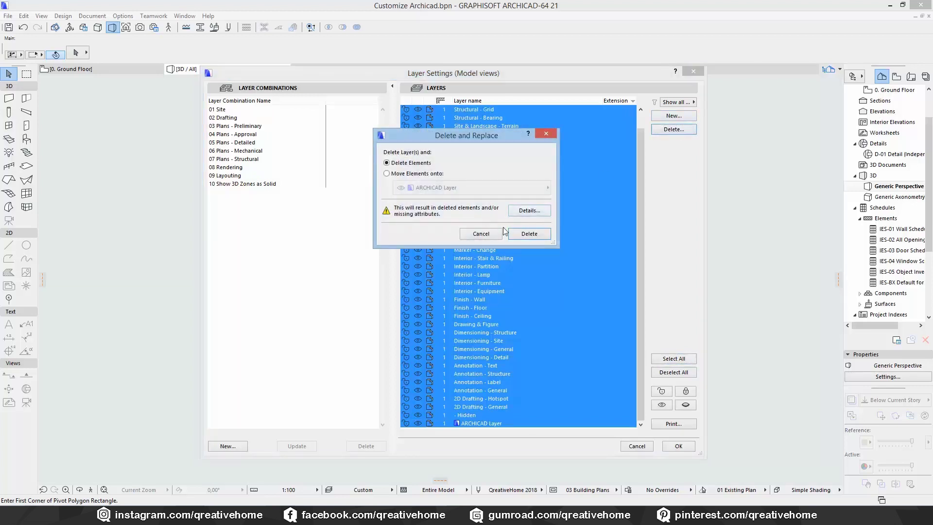
{"action": "left_click", "coordinate": [521, 237]}
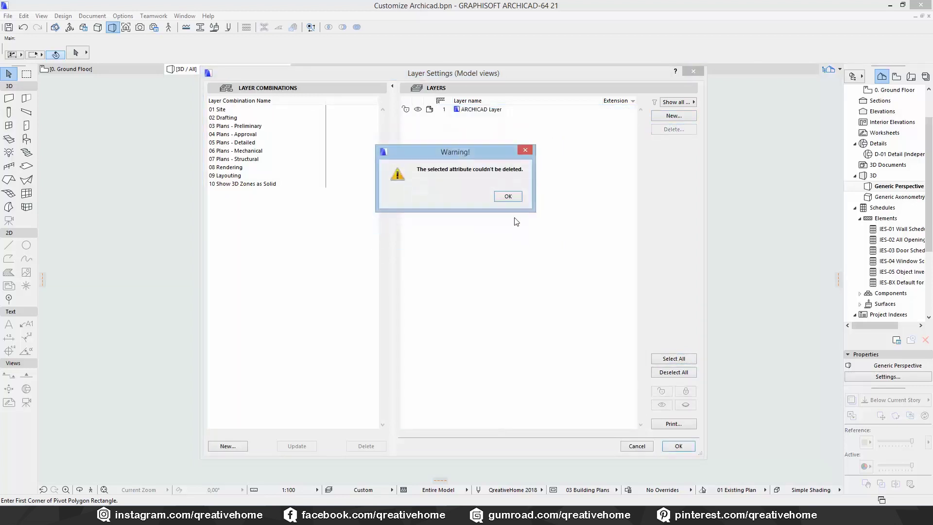
{"action": "left_click", "coordinate": [508, 198]}
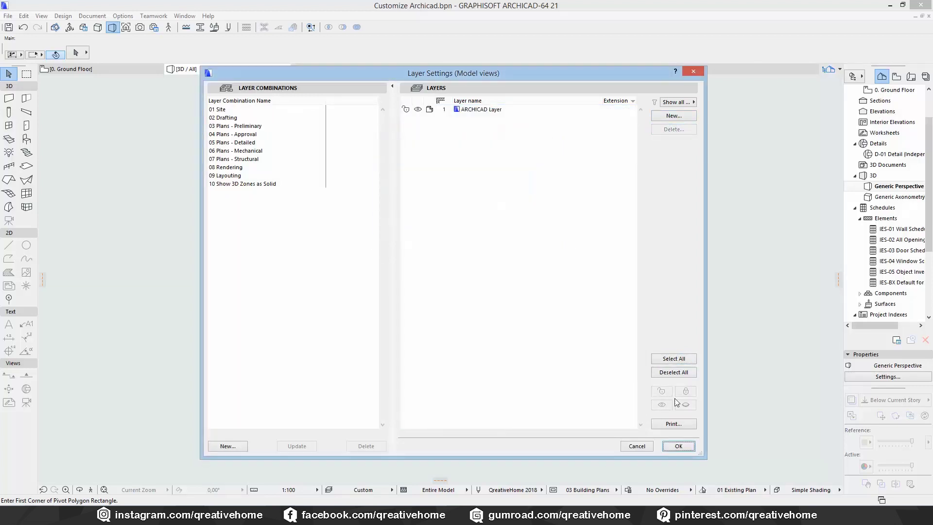
{"action": "left_click", "coordinate": [680, 446]}
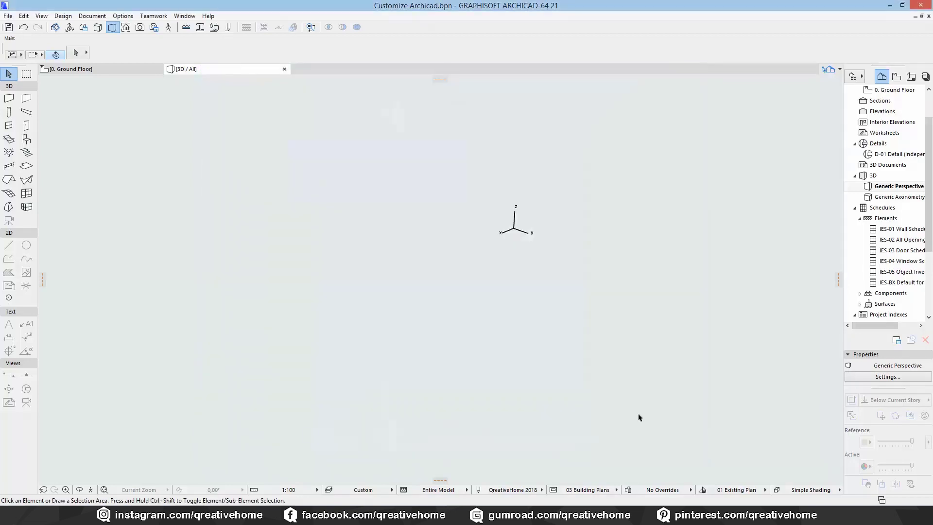
Assign the Roof tool to ARCHICAD Layer, then reopen Layer Settings with the Slab tool active.
{"action": "left_click", "coordinate": [8, 180]}
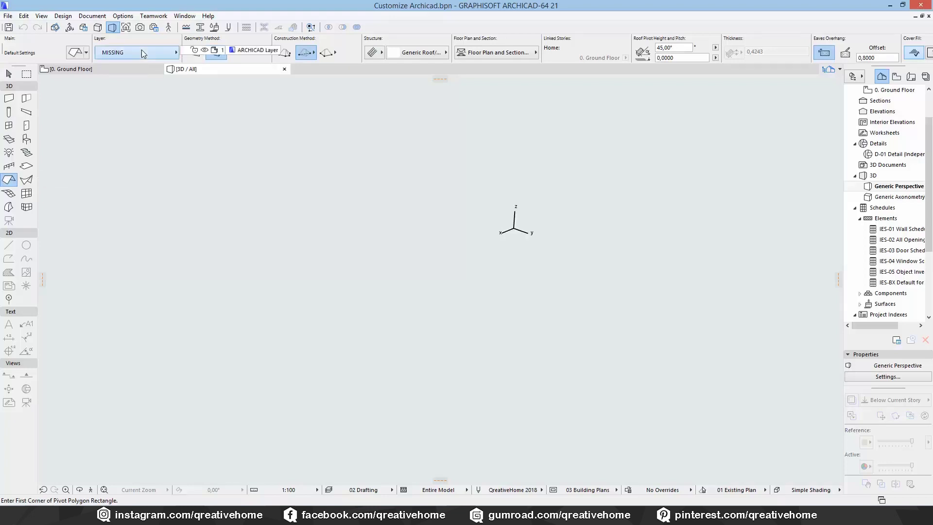
{"action": "left_click", "coordinate": [247, 51]}
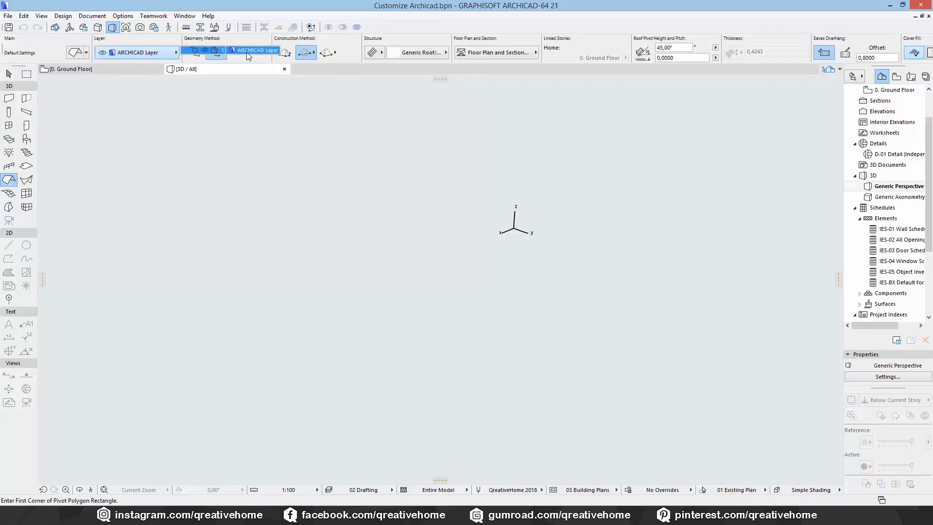
{"action": "left_click", "coordinate": [26, 165]}
{"action": "key", "text": "ctrl+l"}
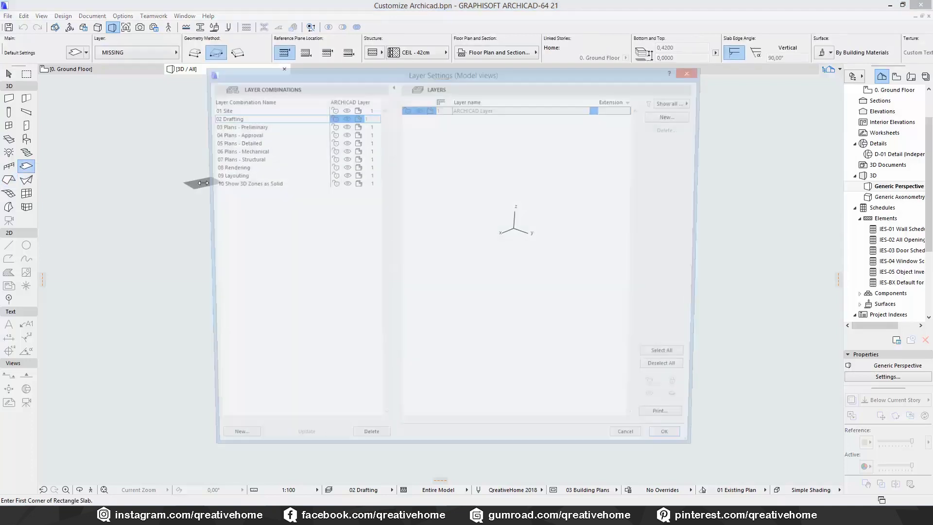
Create a new layer named 'Slabs' in Layer Settings.
{"action": "left_click", "coordinate": [669, 118]}
{"action": "type", "text": "Slabs"}
{"action": "left_click", "coordinate": [503, 199]}
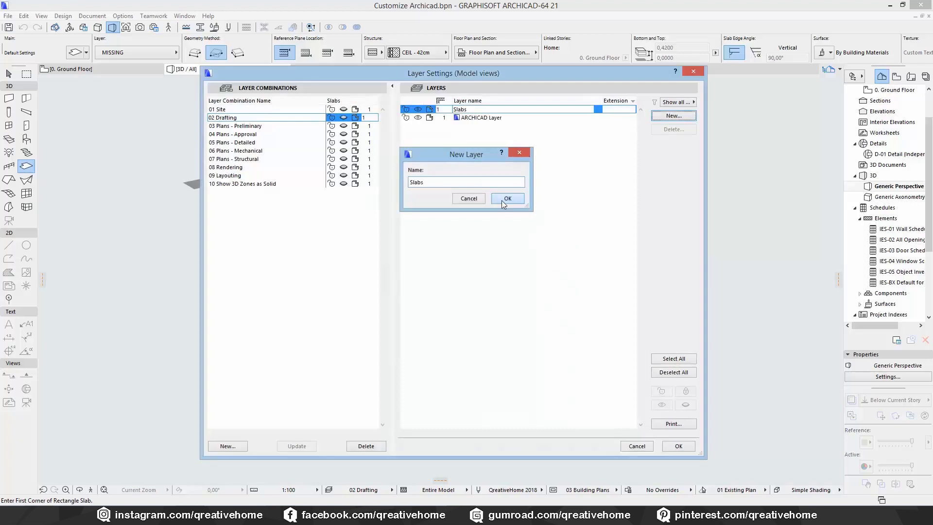
{"action": "left_click", "coordinate": [679, 445]}
Set the Slab tool's layer to Slabs, draw a trial rectangular slab, then undo it.
{"action": "left_click", "coordinate": [148, 52]}
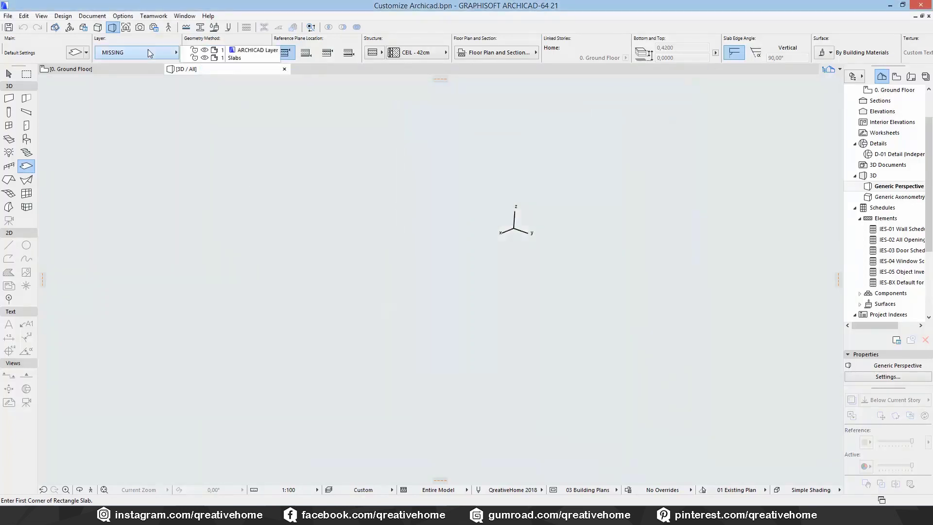
{"action": "left_click", "coordinate": [240, 56]}
{"action": "left_click", "coordinate": [242, 272]}
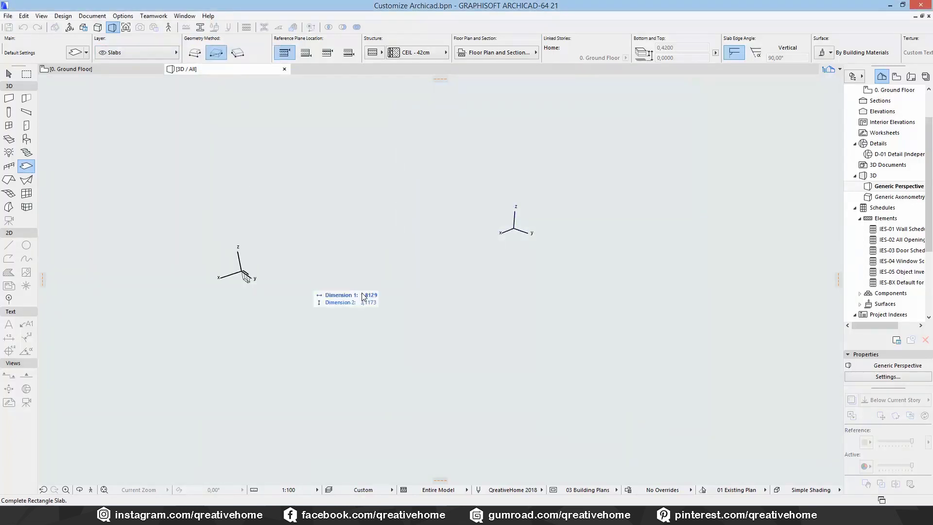
{"action": "left_click", "coordinate": [502, 275]}
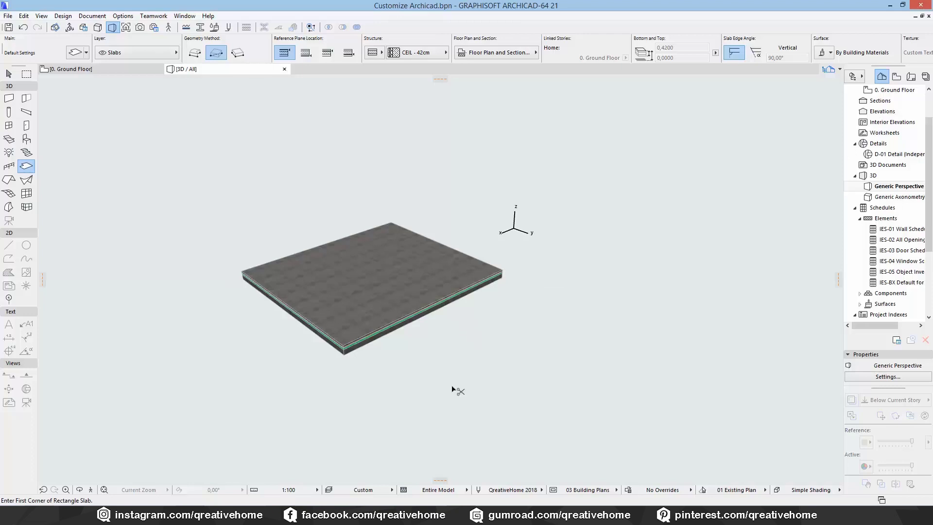
{"action": "key", "text": "ctrl+z"}
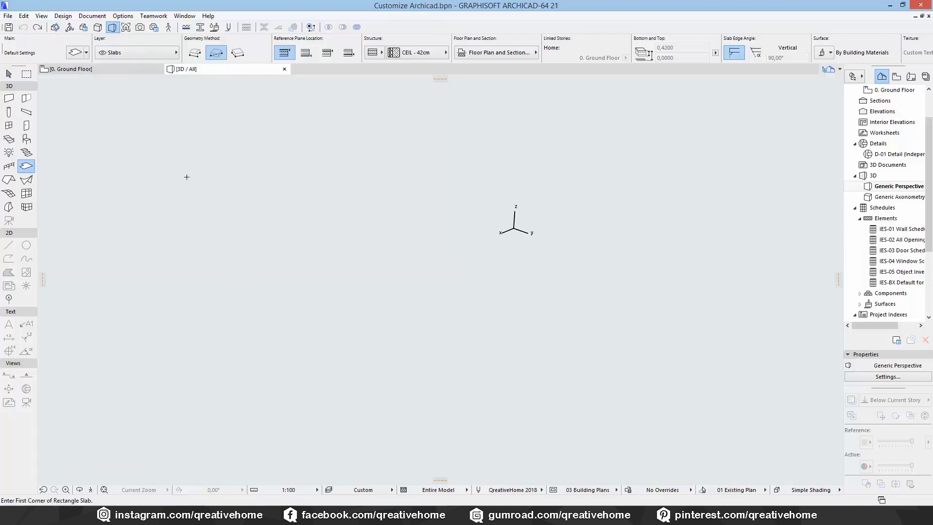
{"action": "key", "text": "Escape"}
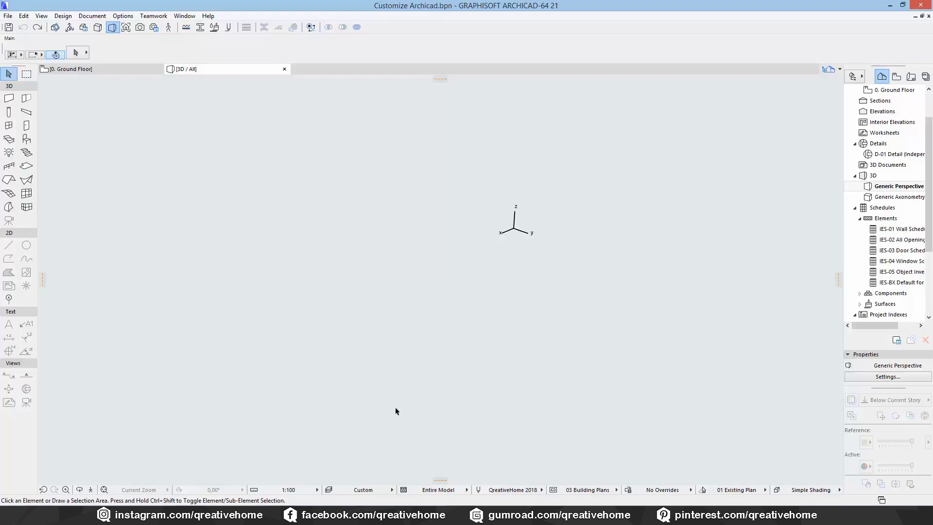
Create a new layer combination named 'See All' in Layer Settings.
{"action": "key", "text": "ctrl+l"}
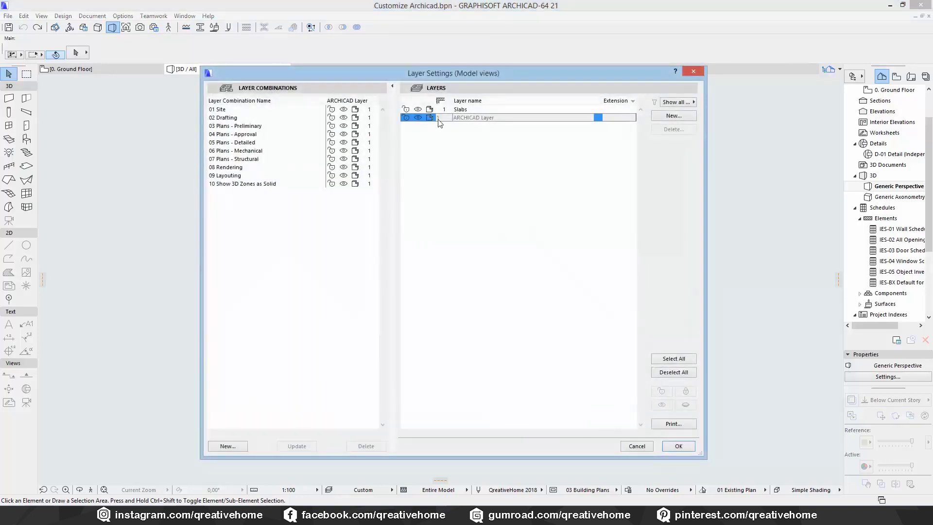
{"action": "left_click", "coordinate": [235, 446]}
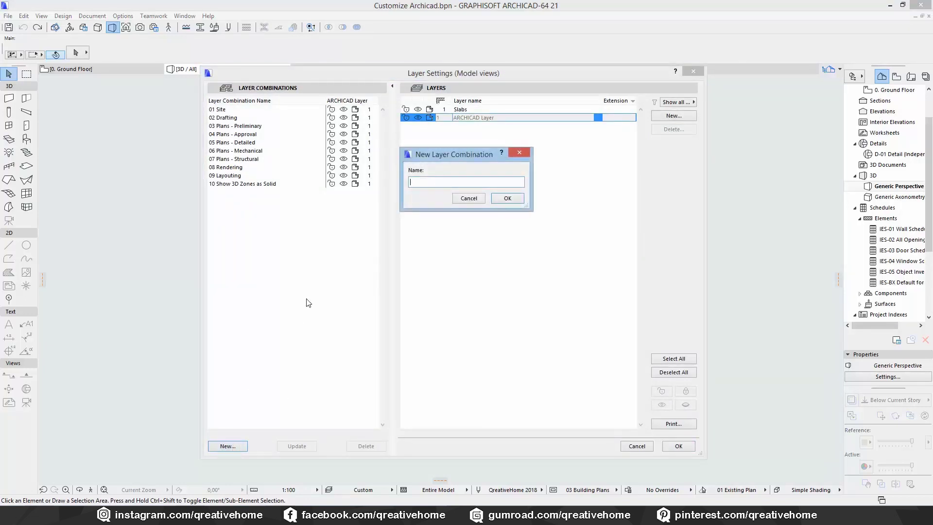
{"action": "type", "text": "See All"}
{"action": "left_click", "coordinate": [497, 200]}
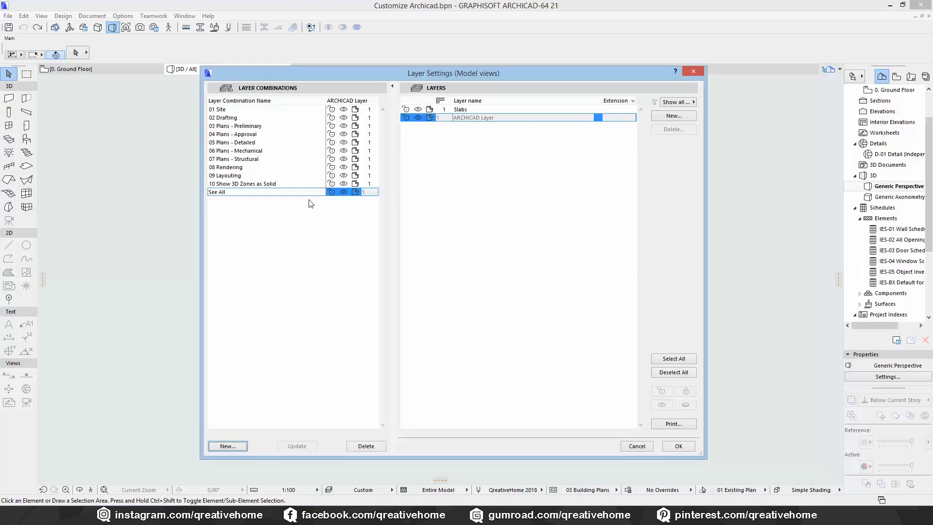
Select the ARCHICAD Layer and Slabs rows, update See All with them, and apply.
{"action": "left_click", "coordinate": [329, 225]}
{"action": "left_click", "coordinate": [506, 190]}
{"action": "left_click", "coordinate": [420, 121]}
{"action": "left_click", "coordinate": [421, 111]}
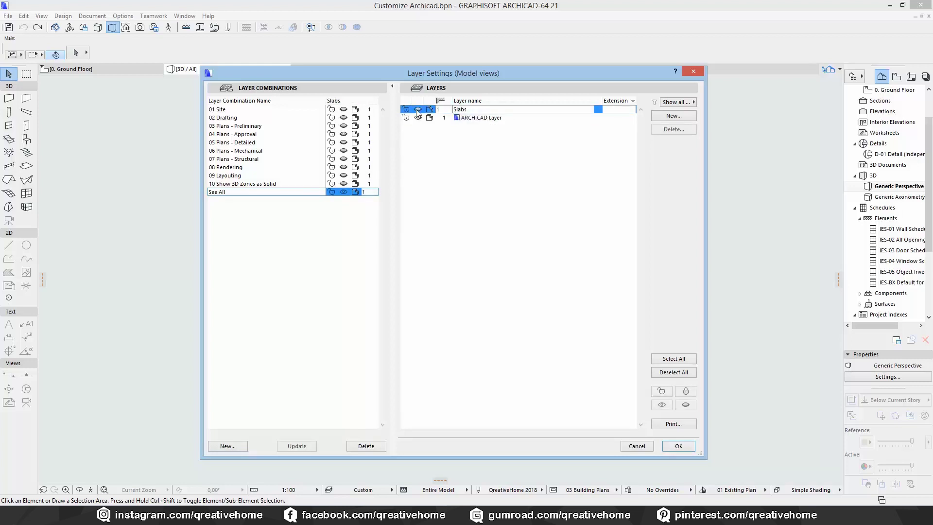
{"action": "left_click", "coordinate": [295, 449]}
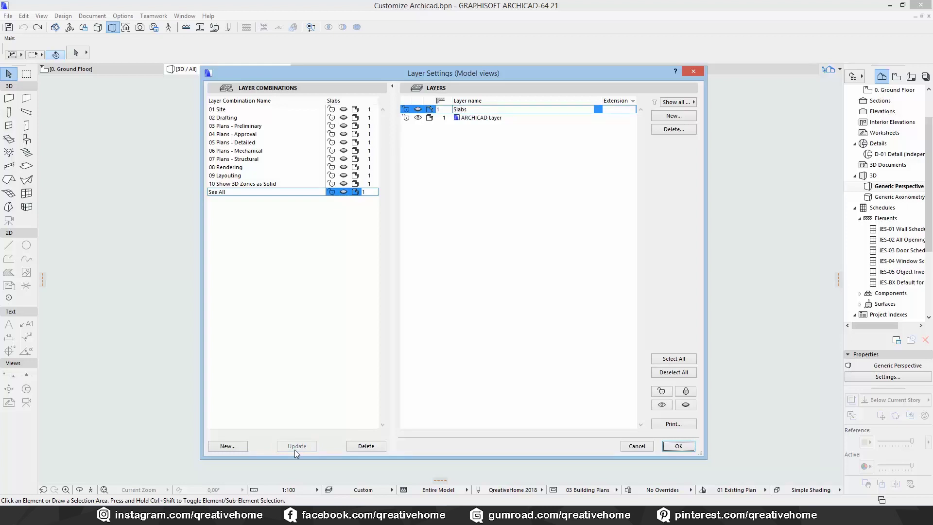
{"action": "left_click", "coordinate": [679, 445]}
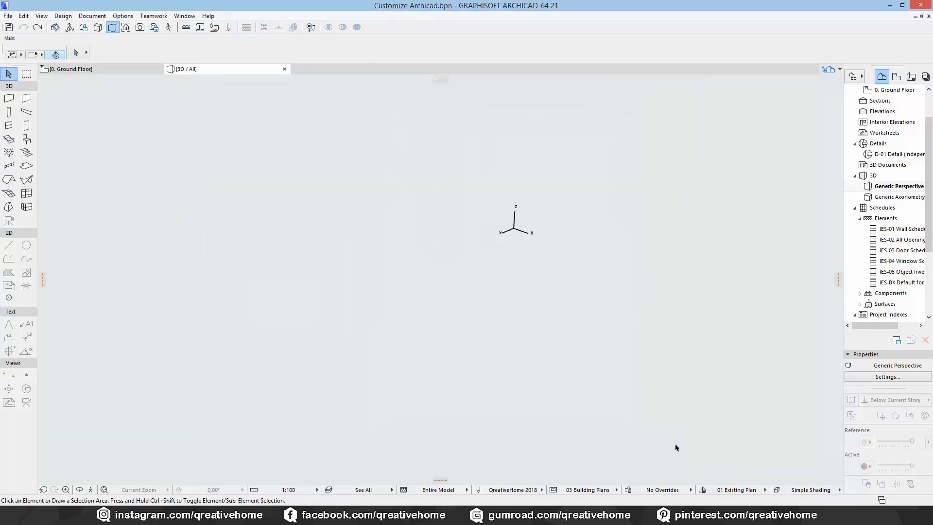